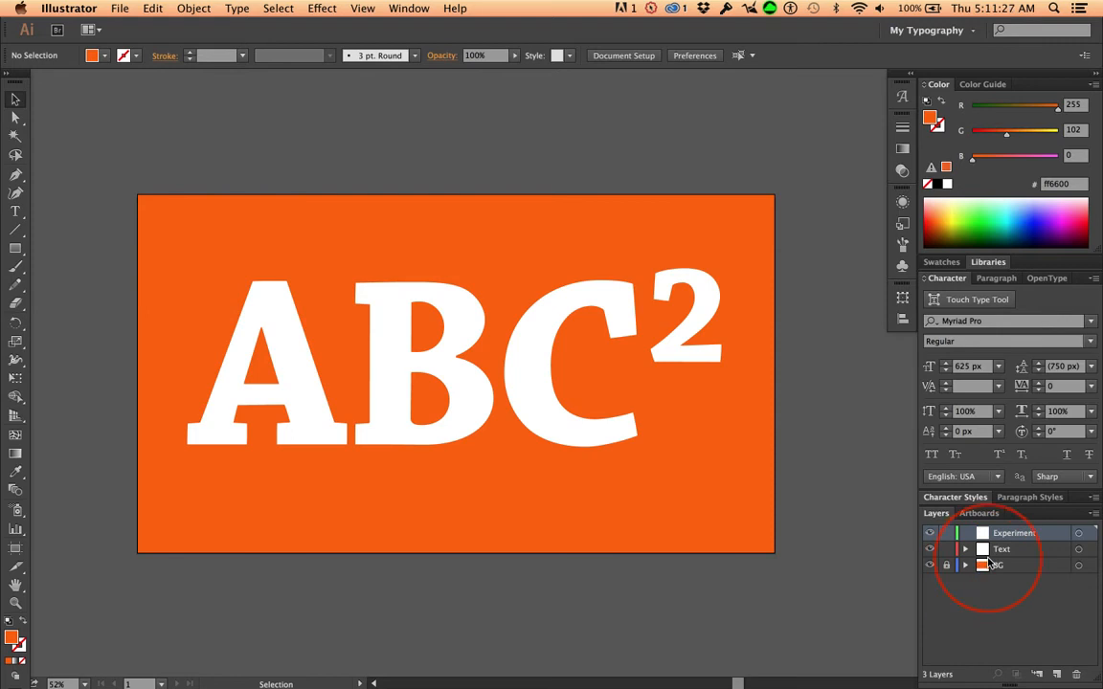
{"action": "left_click", "coordinate": [547, 381]}
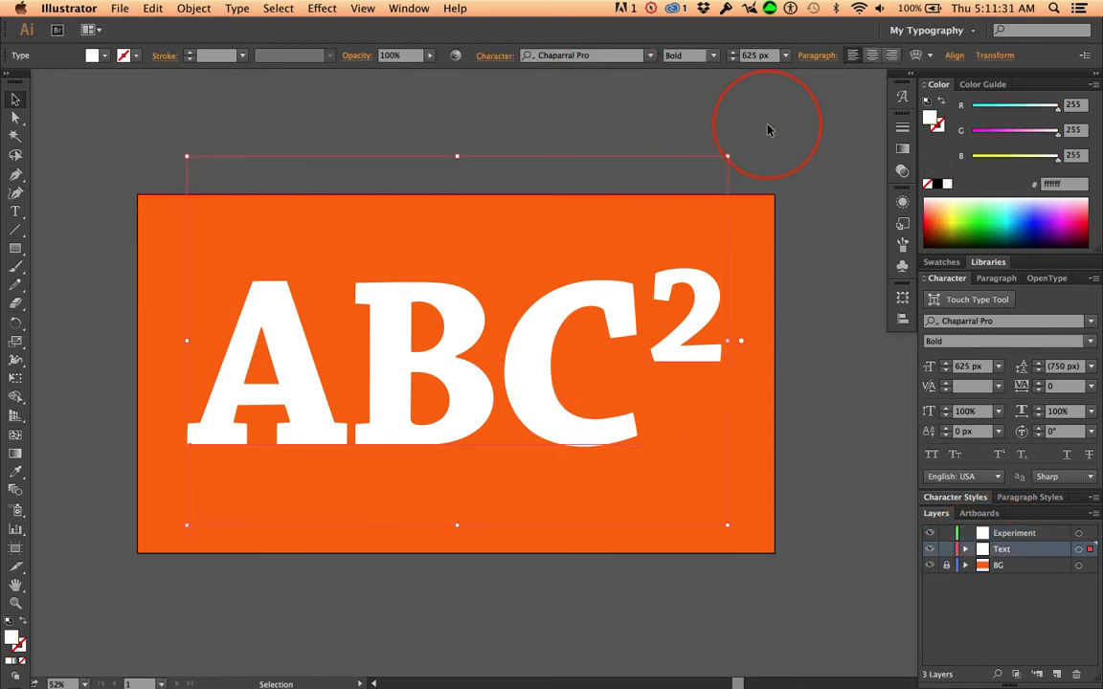
{"action": "key", "text": "super+Tab"}
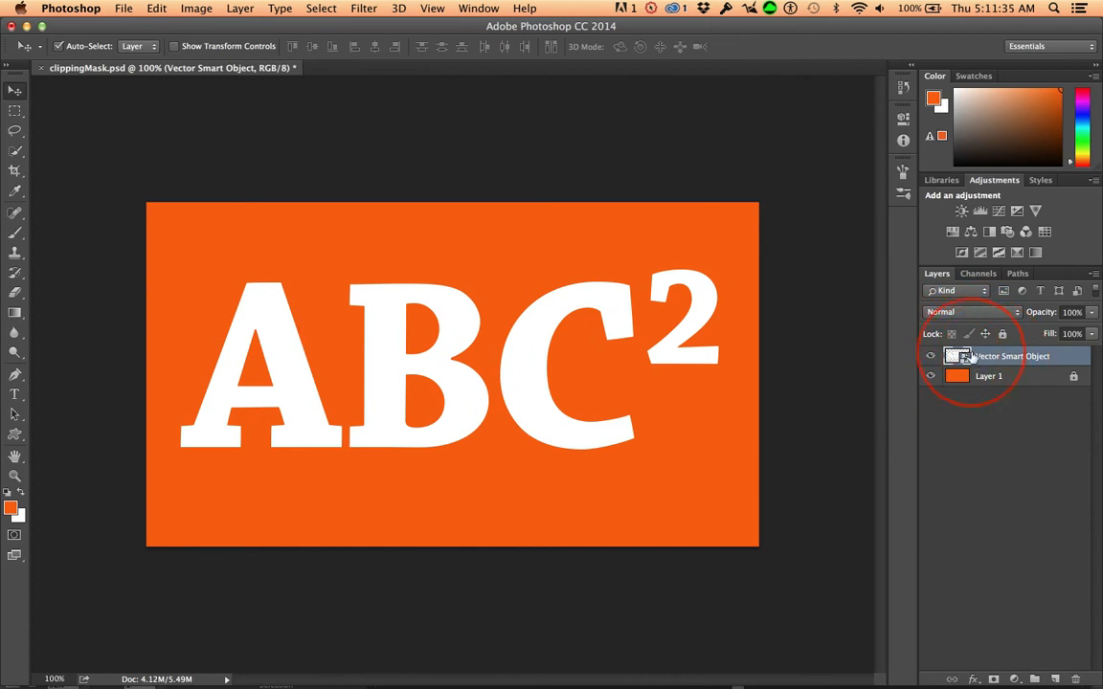
{"action": "key", "text": "super+Tab"}
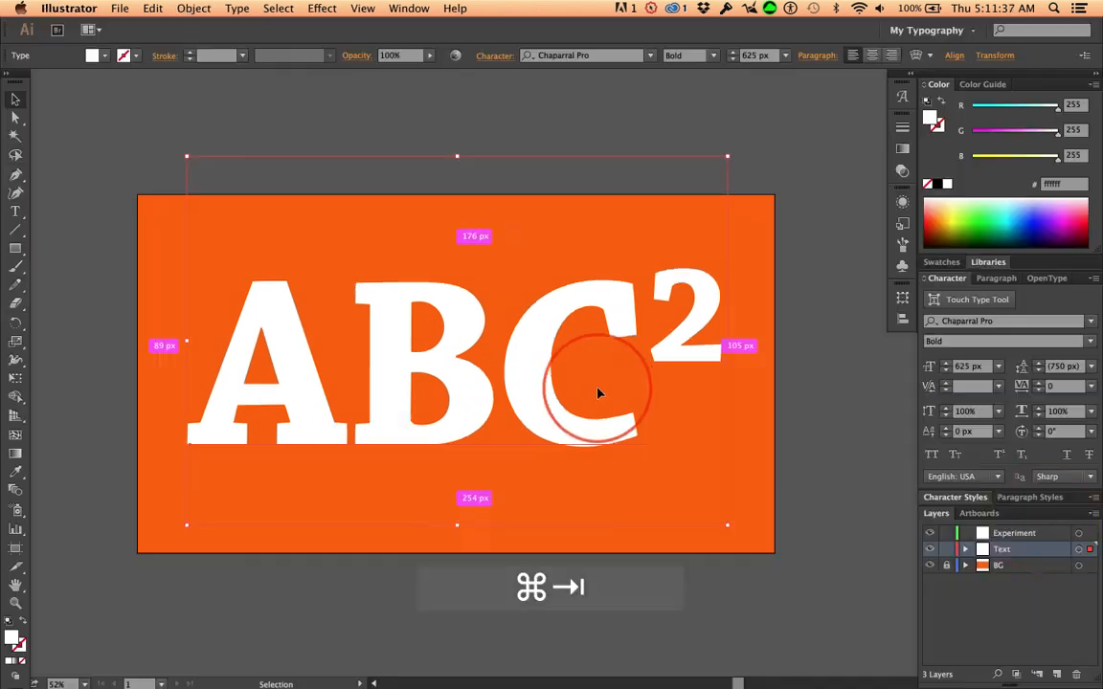
Create a white rectangle 25 px wide and 900 px tall on the Experiment layer
{"action": "left_click", "coordinate": [1062, 532]}
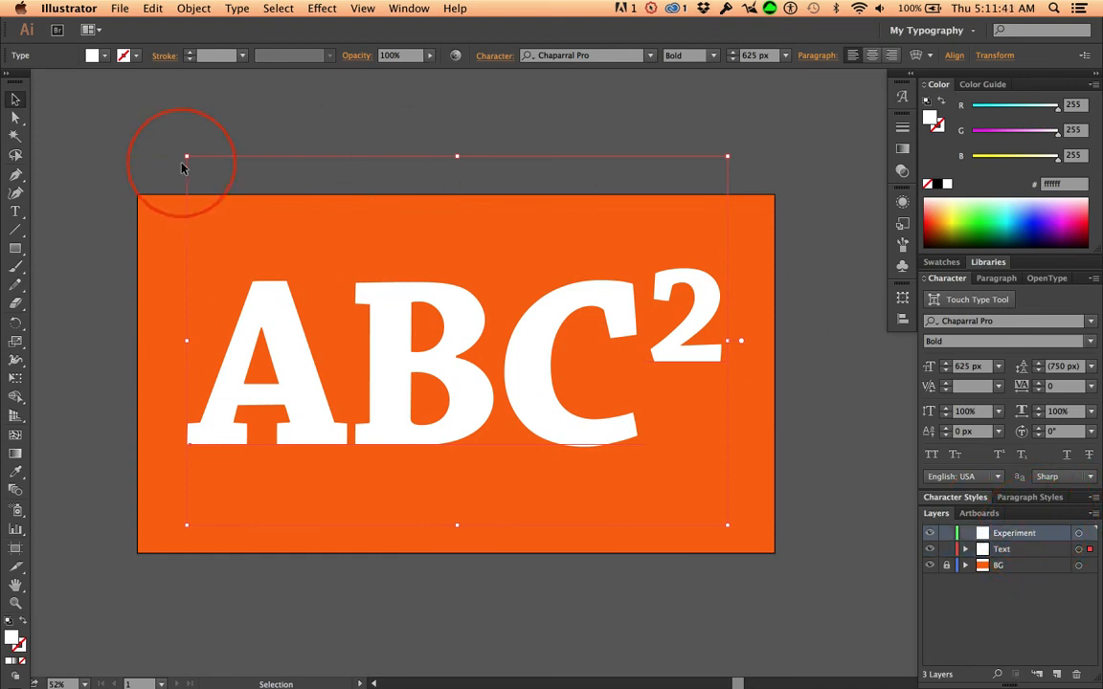
{"action": "left_click", "coordinate": [125, 139]}
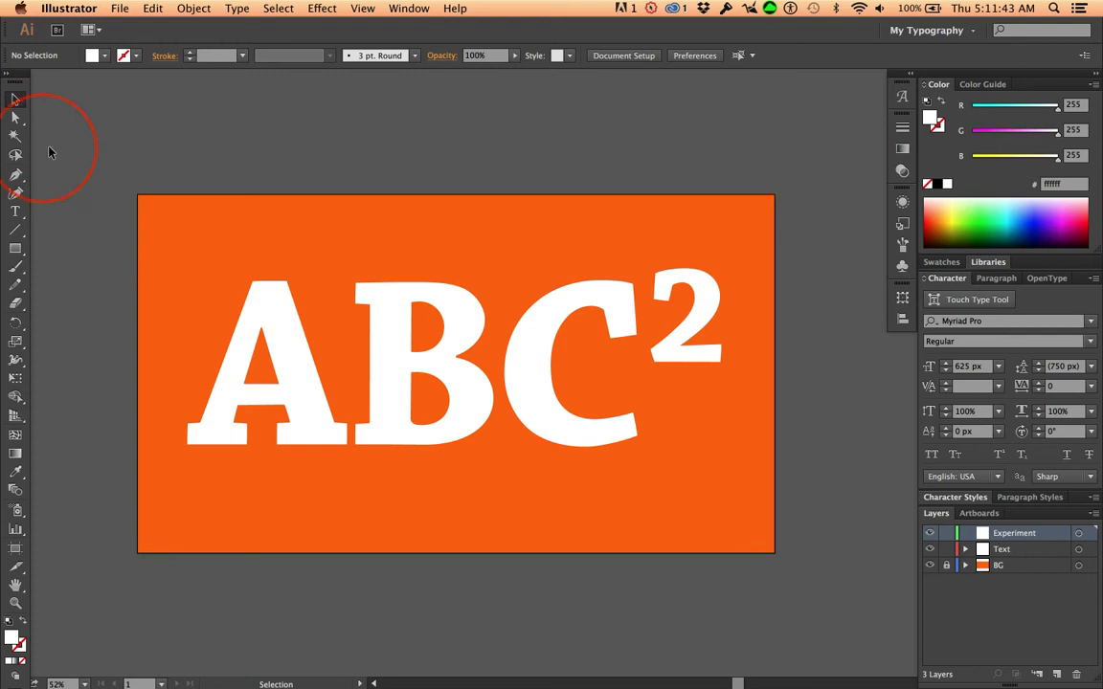
{"action": "left_click", "coordinate": [15, 251]}
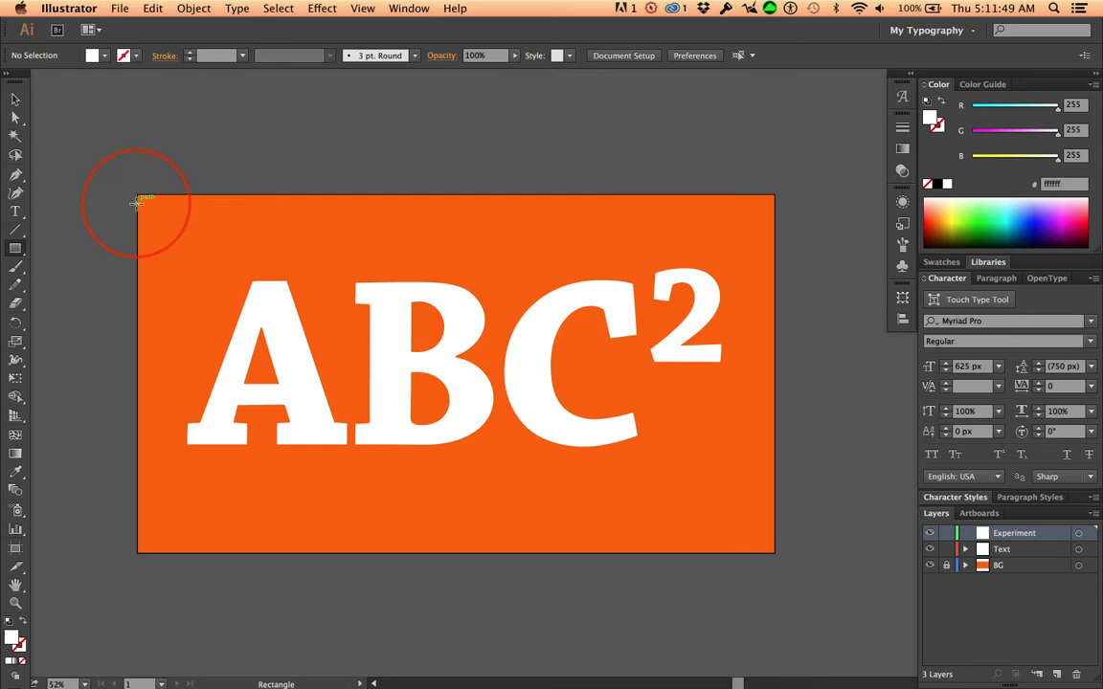
{"action": "left_click", "coordinate": [264, 230]}
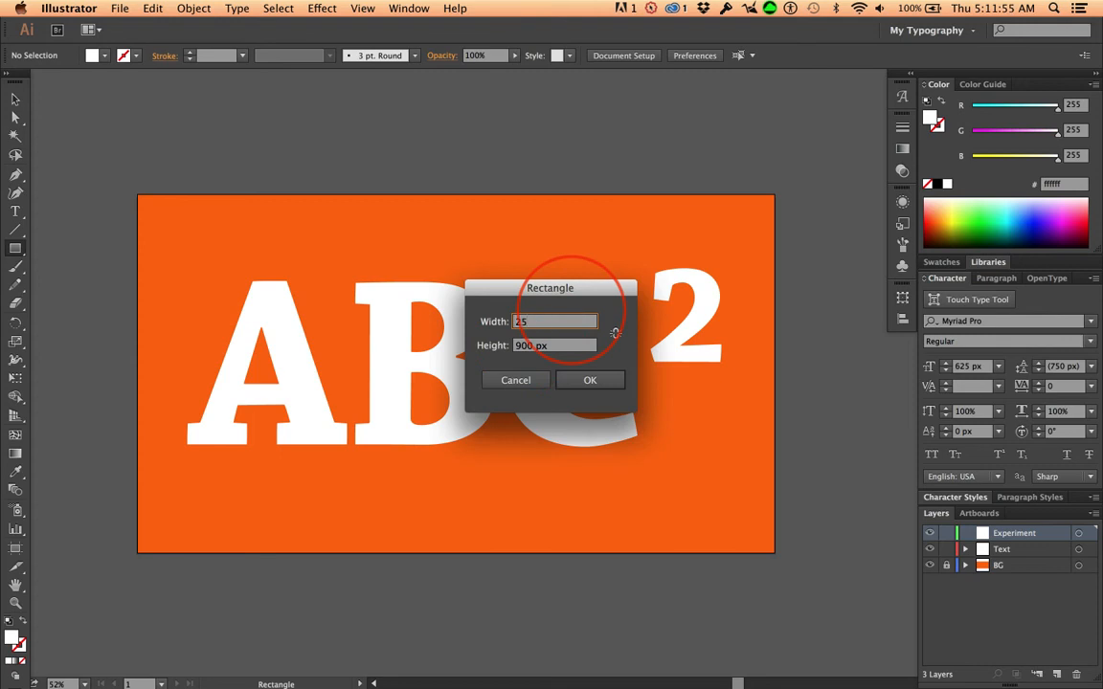
{"action": "type", "text": "25"}
{"action": "key", "text": "Tab"}
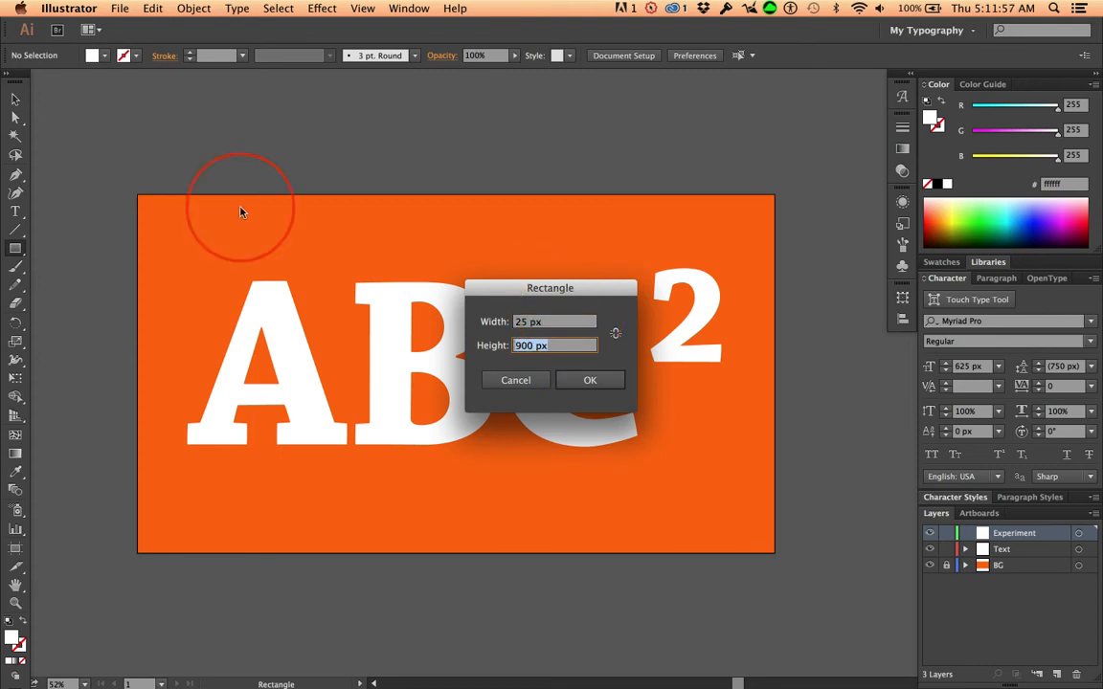
{"action": "left_click", "coordinate": [590, 380]}
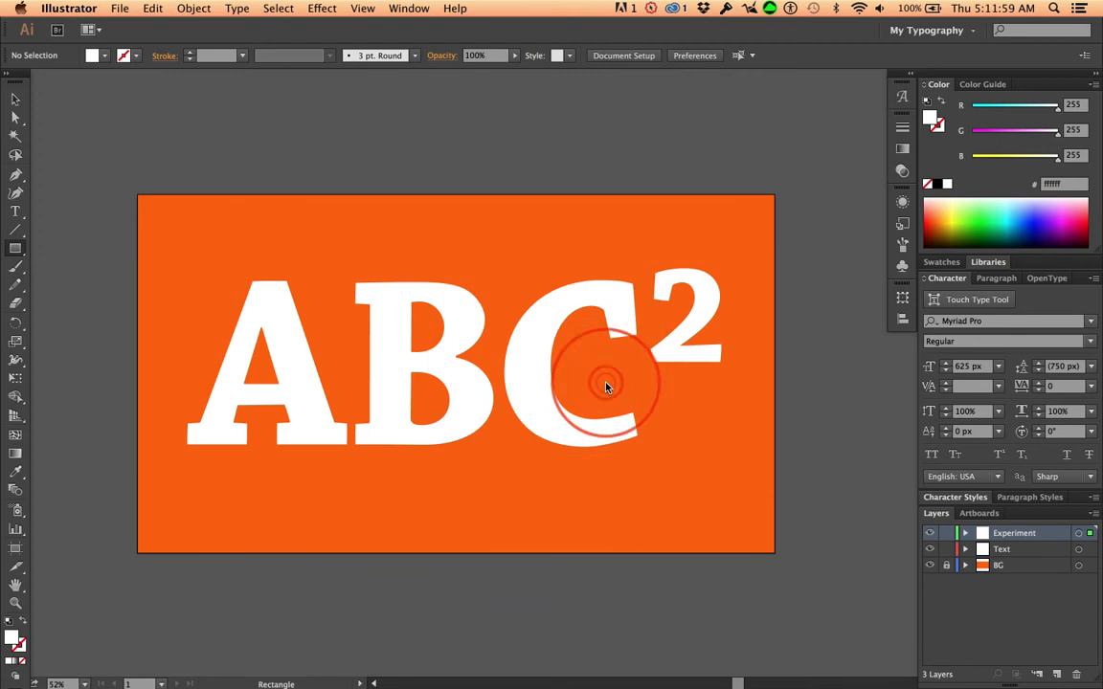
Position the rectangle at X 25 px and Y 0 px on the artboard
{"action": "left_click", "coordinate": [898, 299]}
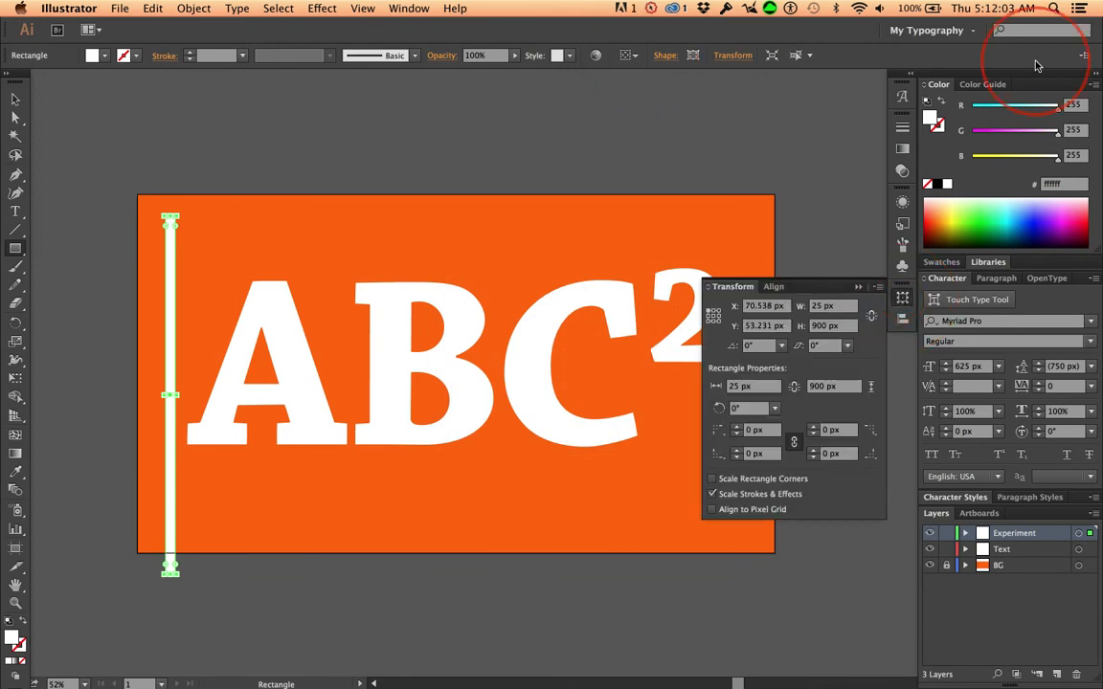
{"action": "left_click", "coordinate": [749, 304]}
{"action": "type", "text": "25"}
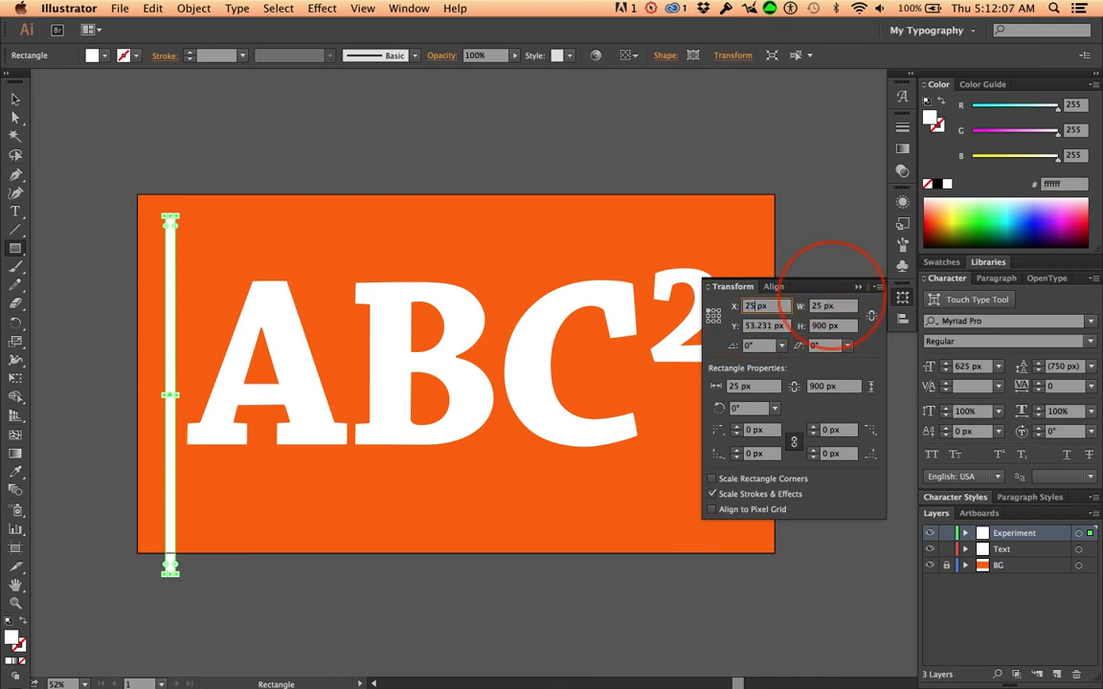
{"action": "key", "text": "Tab"}
{"action": "type", "text": "0"}
{"action": "key", "text": "Tab"}
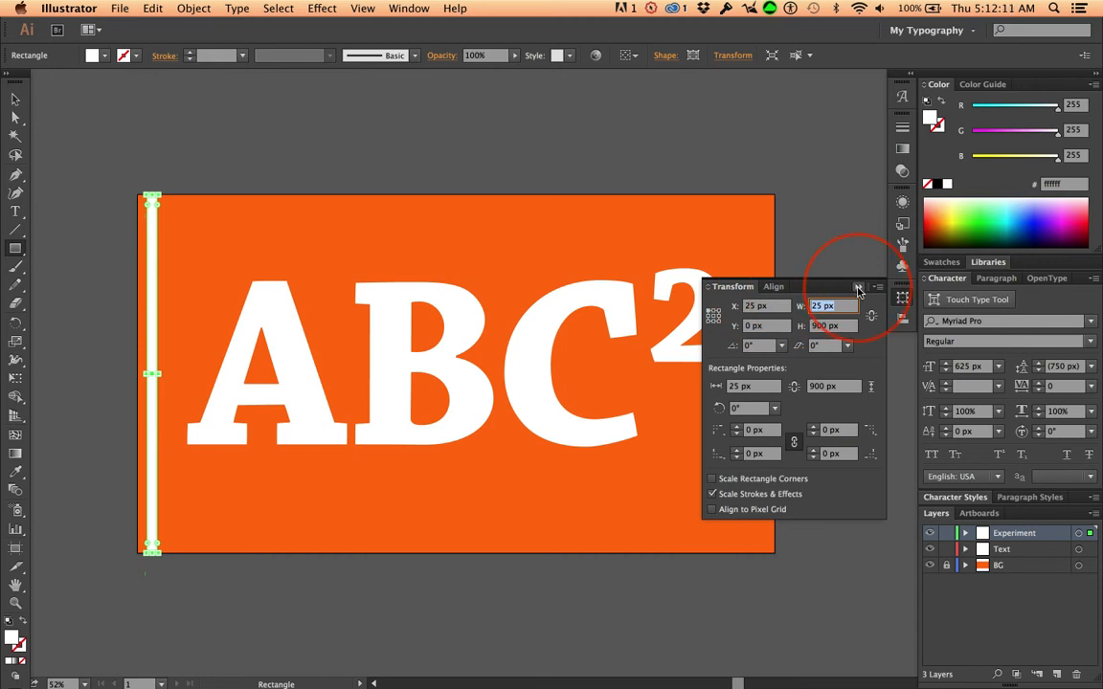
{"action": "left_click", "coordinate": [859, 288]}
Make a copy of the rectangle moved 35 px horizontally and 0 px vertically
{"action": "double_click", "coordinate": [15, 99]}
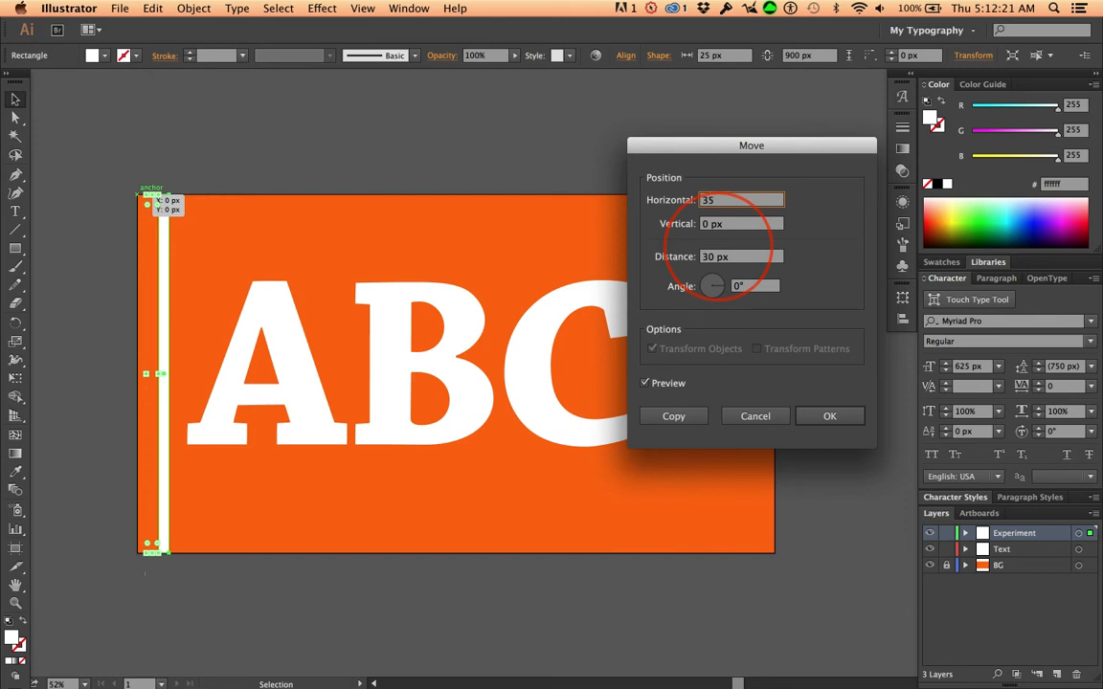
{"action": "key", "text": "Tab"}
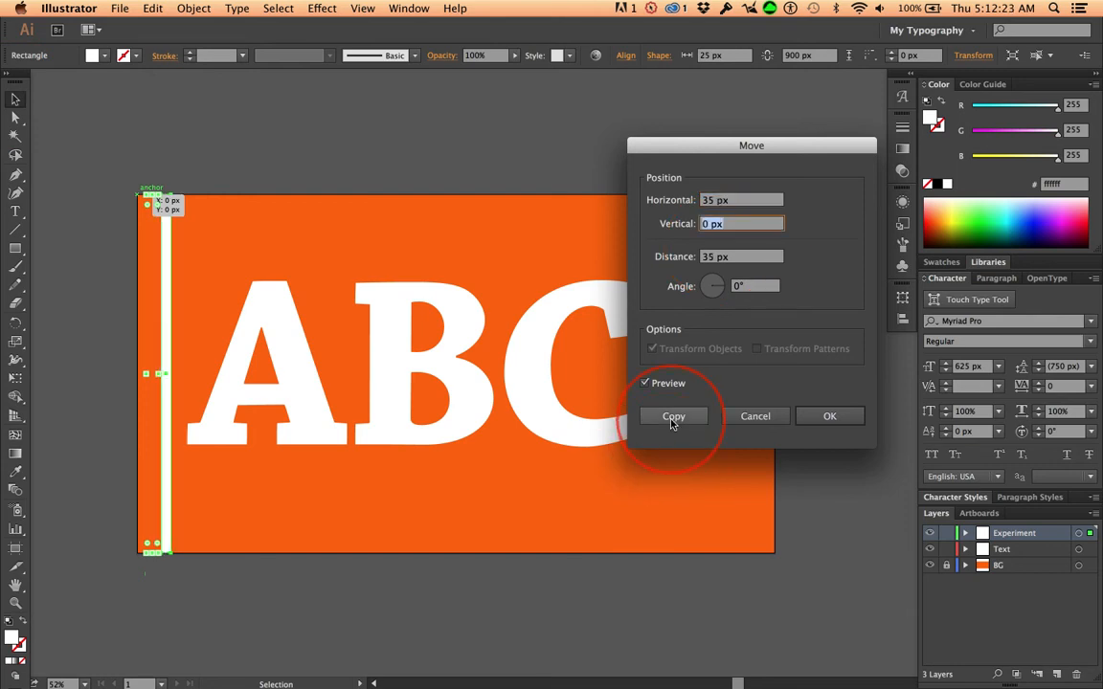
{"action": "left_click", "coordinate": [673, 417]}
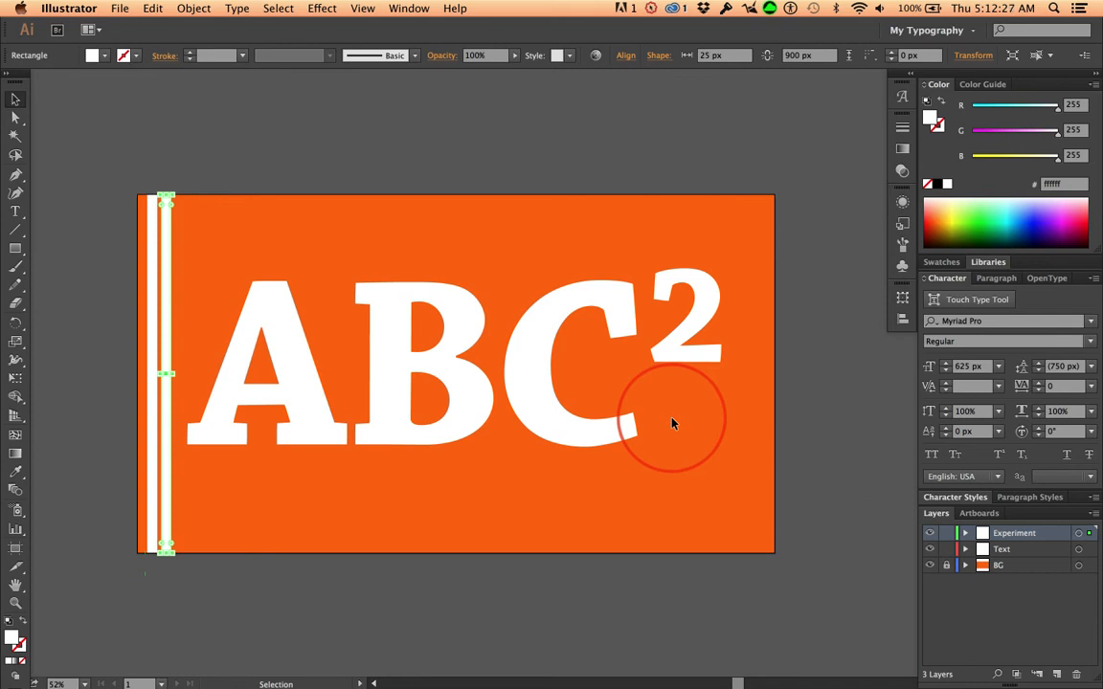
Repeat the move-and-copy transformation until evenly spaced vertical stripes span the whole artboard
{"action": "key", "text": "super"}
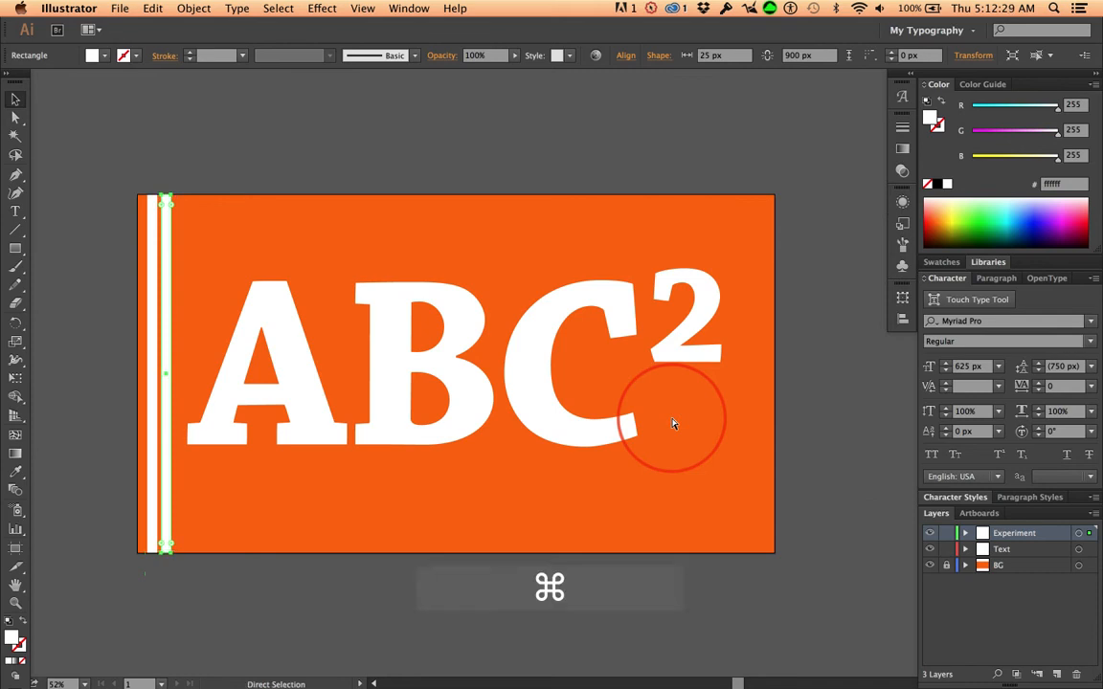
{"action": "key", "text": "super+d"}
{"action": "key", "text": "super+d"}
{"action": "key", "text": "super+d"}
{"action": "key", "text": "super+d"}
{"action": "key", "text": "super+d"}
{"action": "key", "text": "super+d"}
{"action": "key", "text": "super+d"}
{"action": "key", "text": "super+d"}
{"action": "key", "text": "super+d"}
{"action": "key", "text": "super+d"}
{"action": "key", "text": "super+d"}
{"action": "key", "text": "super+d"}
{"action": "key", "text": "super+d"}
{"action": "key", "text": "super+d"}
{"action": "key", "text": "super+d"}
{"action": "key", "text": "super+d"}
{"action": "key", "text": "super+d"}
{"action": "key", "text": "super+d"}
{"action": "key", "text": "super+d"}
{"action": "key", "text": "super+d"}
{"action": "key", "text": "super+d"}
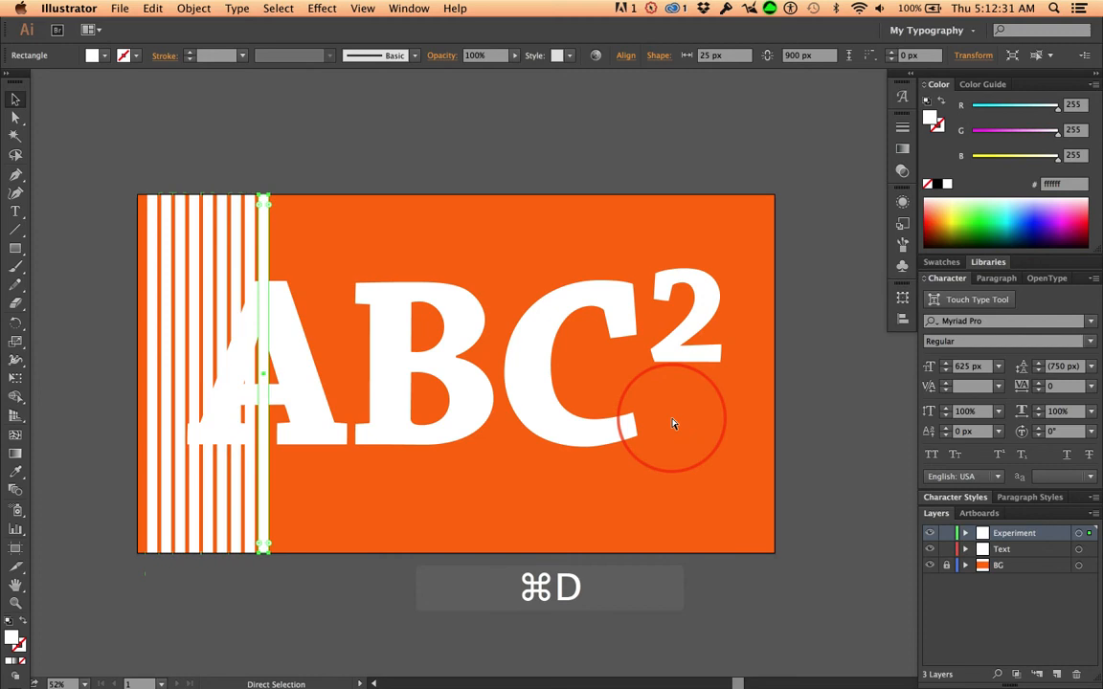
{"action": "key", "text": "super+d"}
{"action": "key", "text": "super+d"}
{"action": "key", "text": "super+d"}
{"action": "key", "text": "super+d"}
{"action": "key", "text": "super+d"}
{"action": "key", "text": "super+d"}
{"action": "key", "text": "super+d"}
{"action": "key", "text": "super+d"}
{"action": "key", "text": "super+d"}
{"action": "key", "text": "super+d"}
{"action": "key", "text": "super+d"}
{"action": "key", "text": "super+d"}
{"action": "key", "text": "super+d"}
{"action": "key", "text": "super+d"}
{"action": "key", "text": "super+d"}
{"action": "key", "text": "super+d"}
{"action": "key", "text": "super+d"}
{"action": "key", "text": "super+d"}
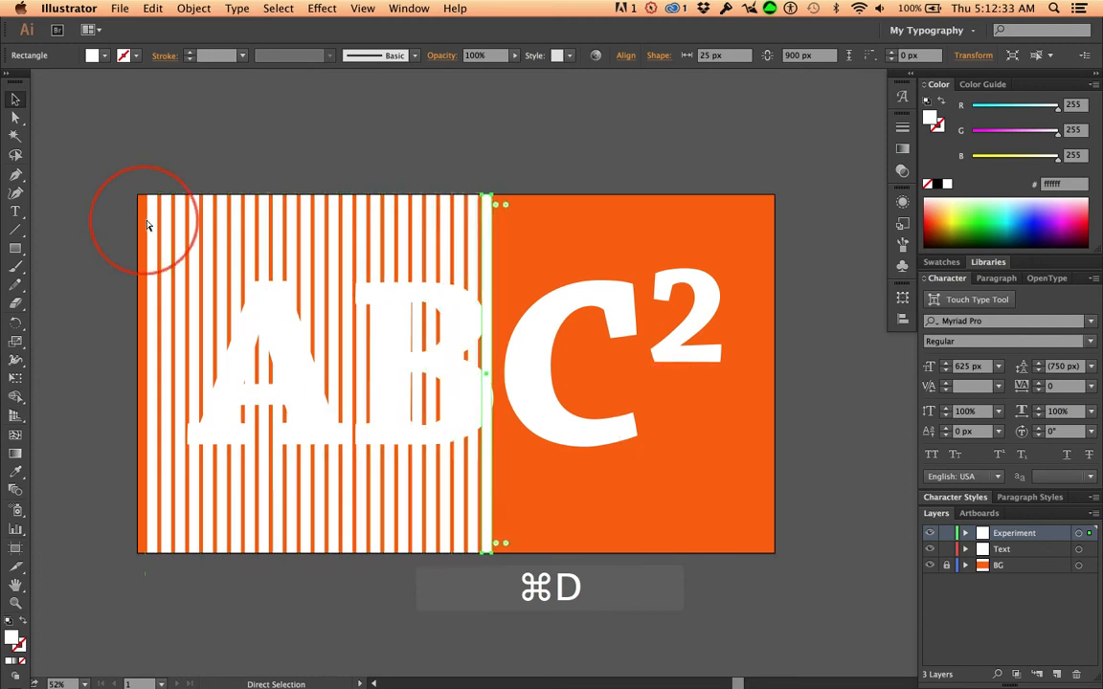
{"action": "key", "text": "super+d"}
{"action": "key", "text": "super+d"}
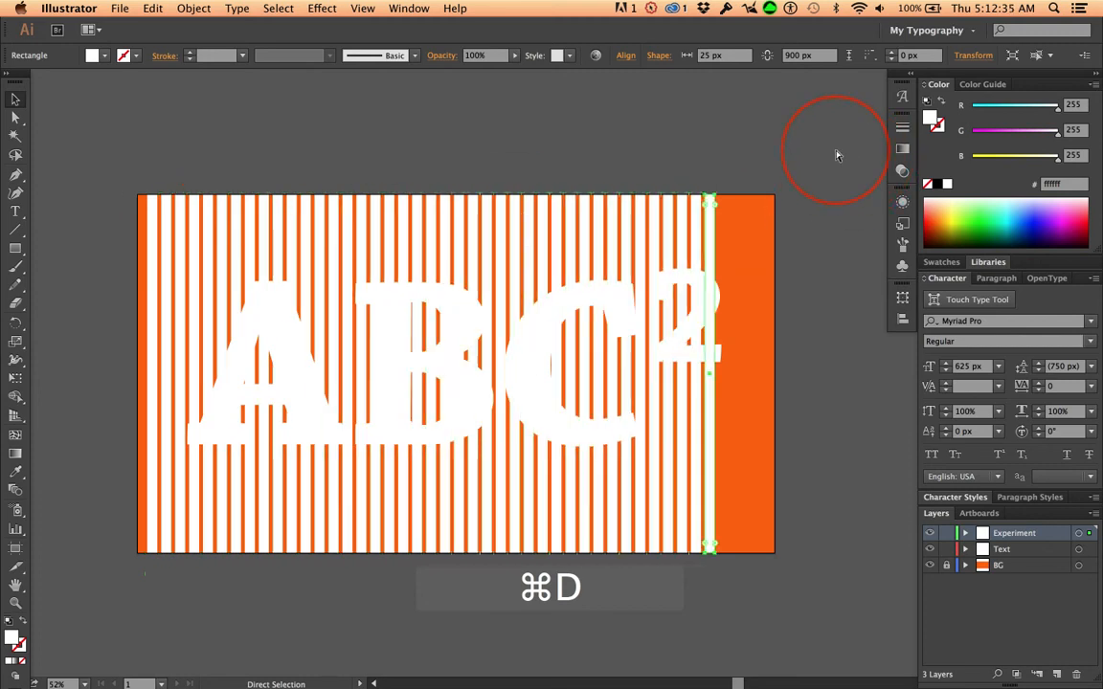
{"action": "key", "text": "super+d"}
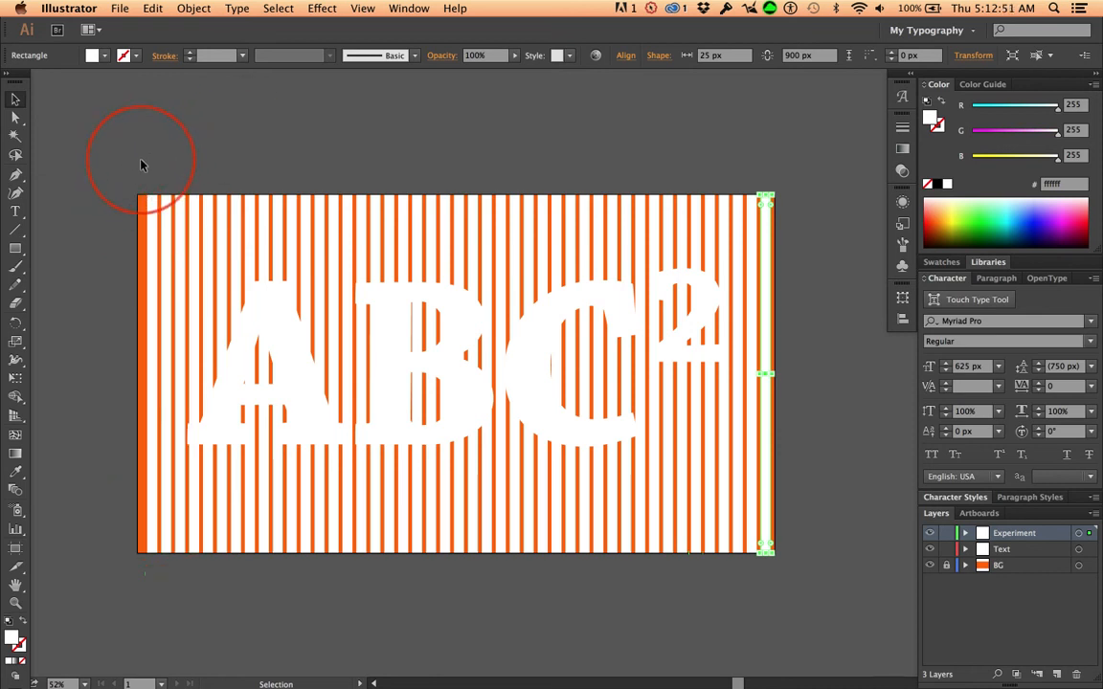
Select all the vertical stripes and set their fill colour to ff6600
{"action": "left_click_drag", "start_coordinate": [126, 173], "coordinate": [804, 221]}
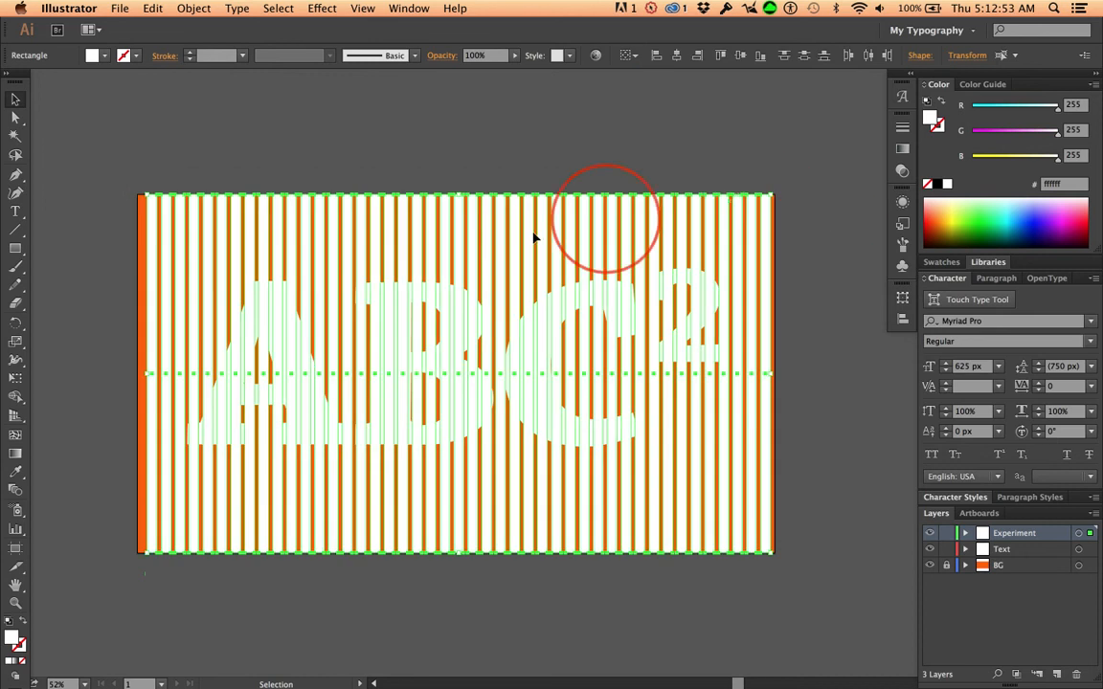
{"action": "double_click", "coordinate": [16, 643]}
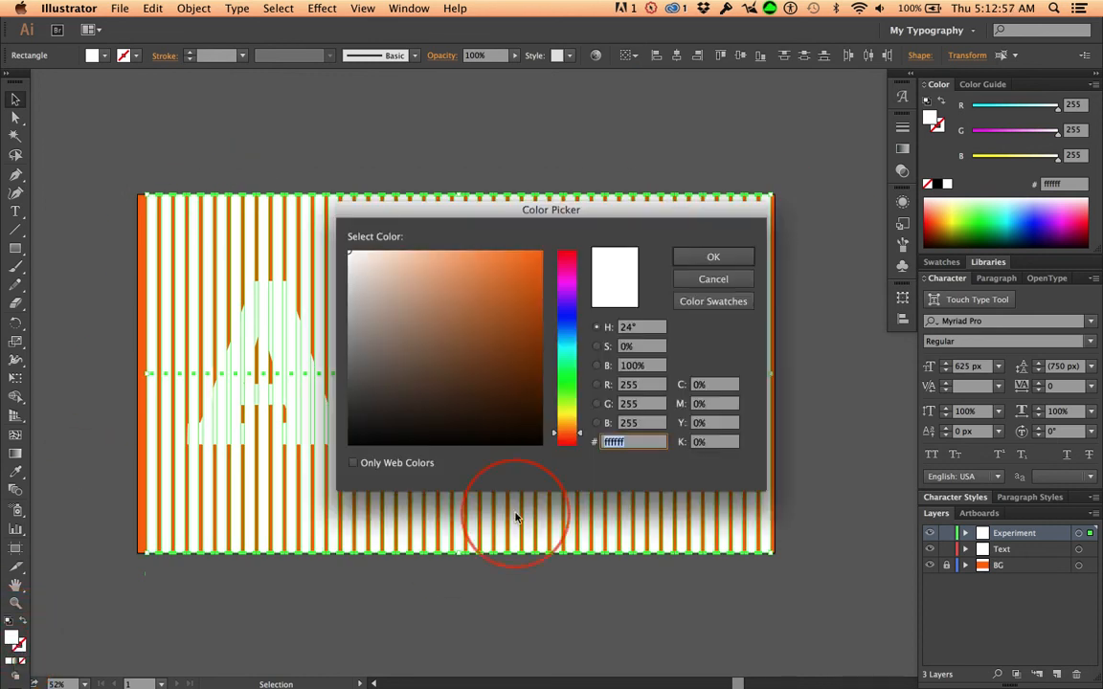
{"action": "type", "text": "ff6600"}
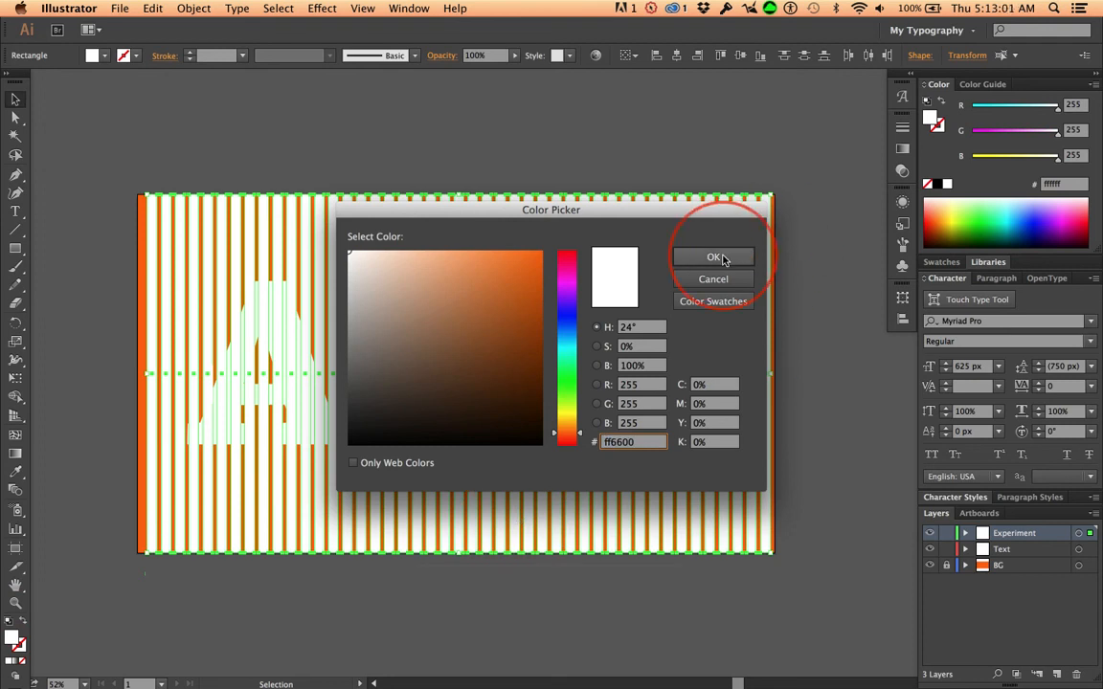
{"action": "key", "text": "Tab"}
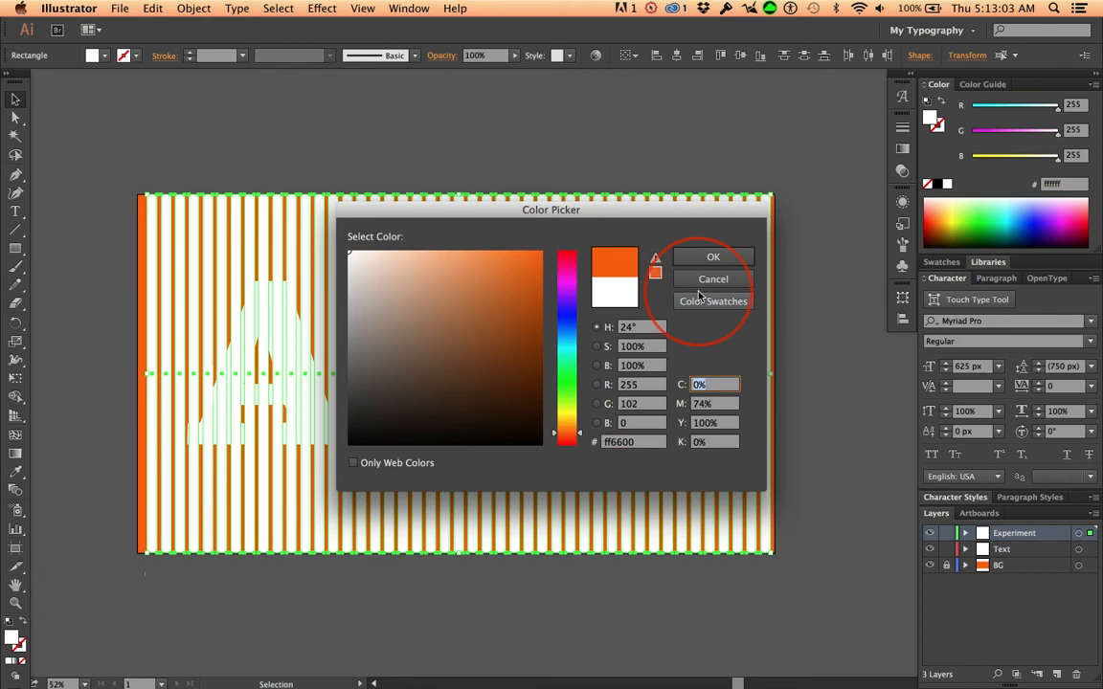
{"action": "left_click", "coordinate": [714, 256]}
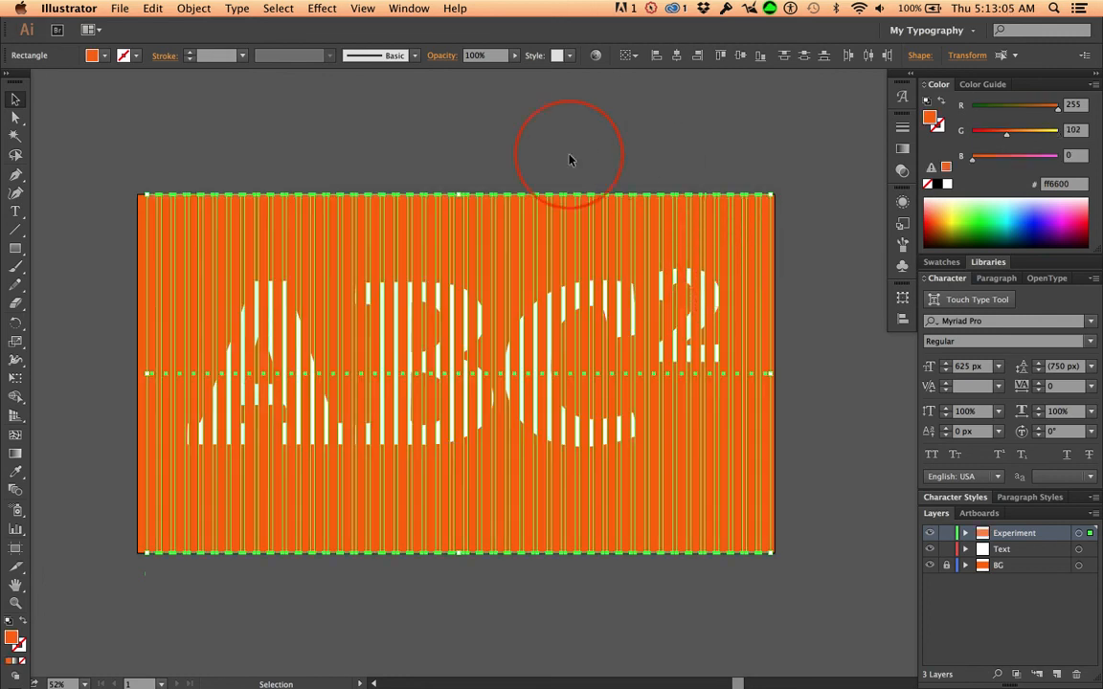
Copy the stripes, switch to Photoshop and paste them into clippingMask.psd as a Smart Object at the default placement
{"action": "key", "text": "super+c"}
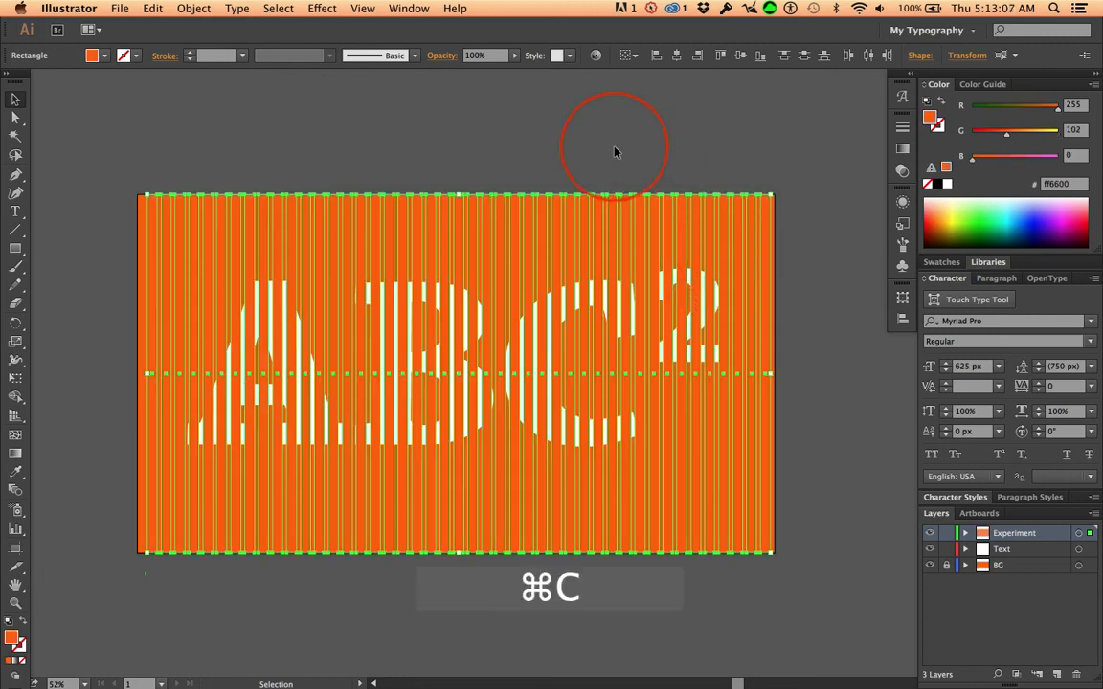
{"action": "key", "text": "super+Tab"}
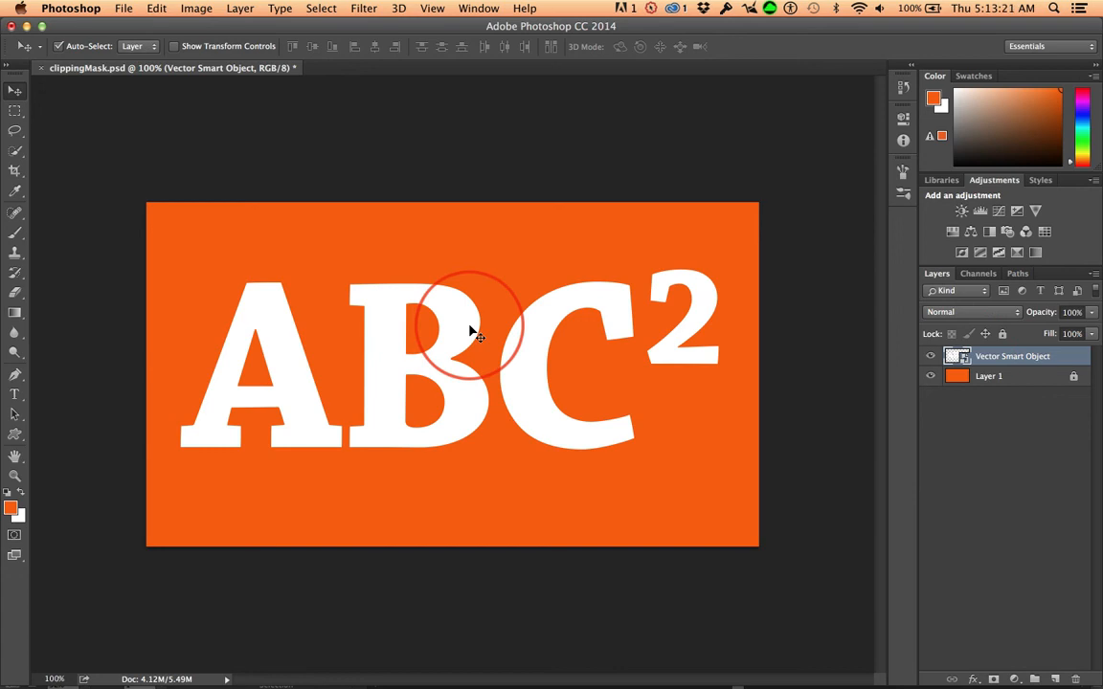
{"action": "key", "text": "super"}
{"action": "key", "text": "super+v"}
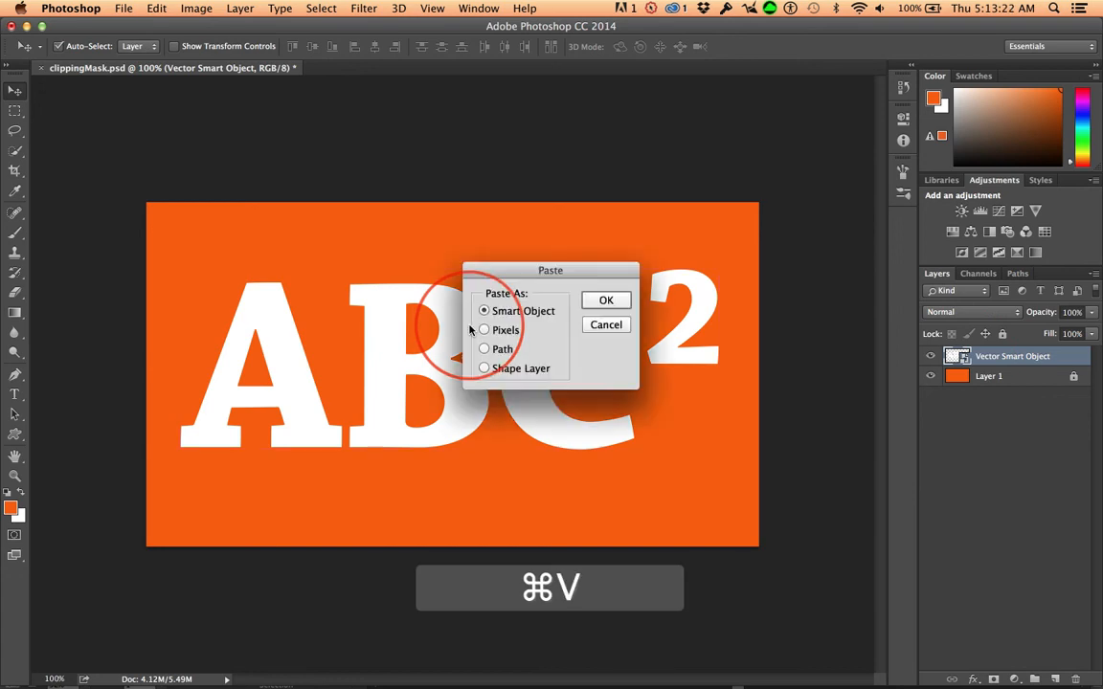
{"action": "left_click", "coordinate": [620, 298]}
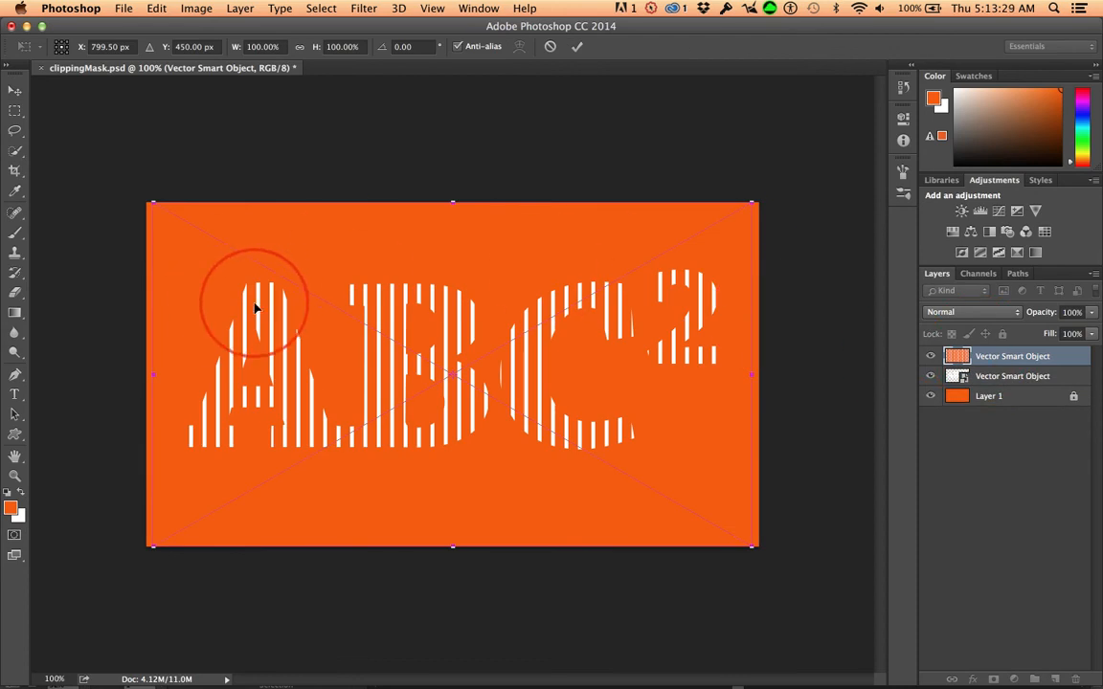
{"action": "key", "text": "Return"}
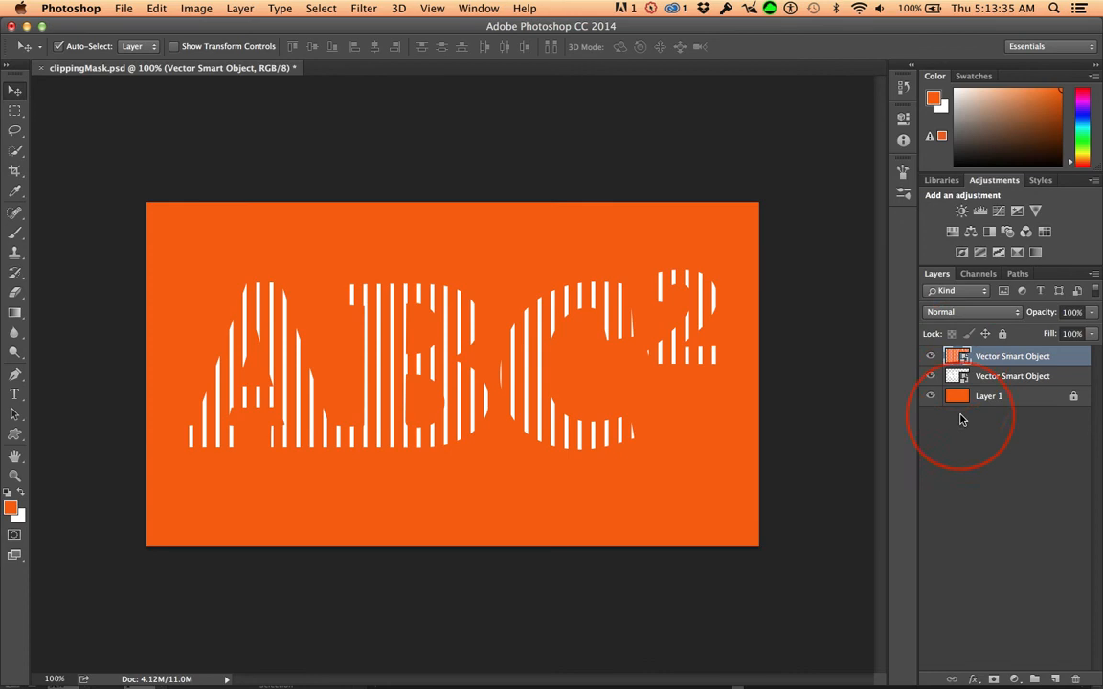
Clip the stripes smart object to the ABC² text layer beneath it and hide the orange background Layer 1
{"action": "right_click", "coordinate": [1022, 370]}
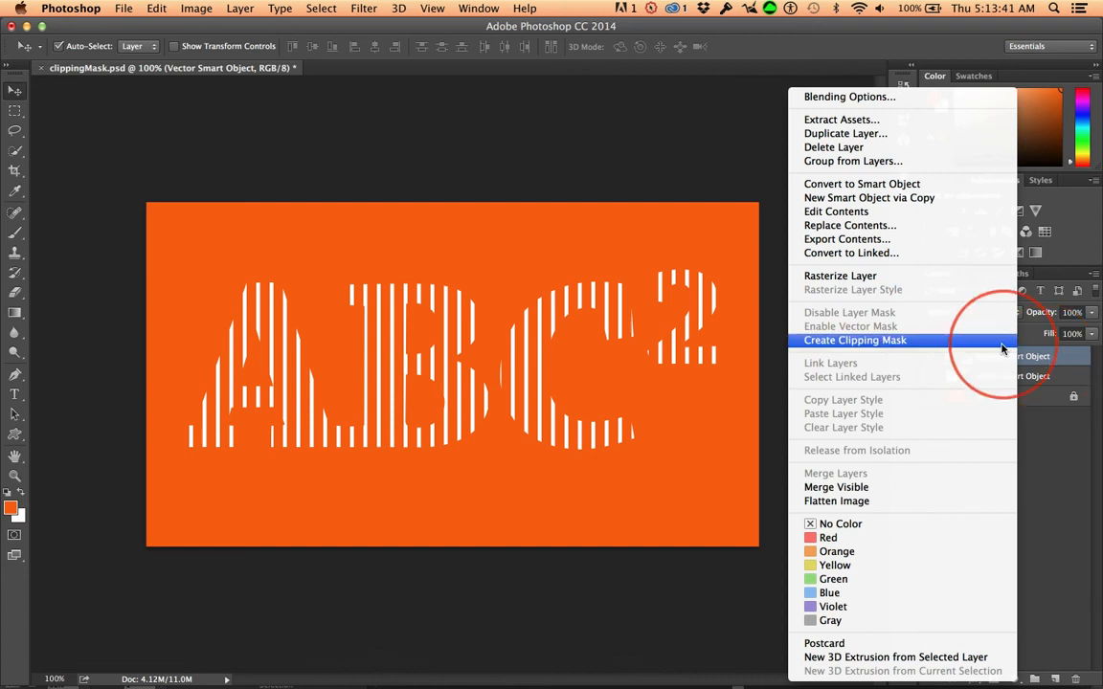
{"action": "left_click", "coordinate": [201, 8]}
{"action": "left_click", "coordinate": [239, 9]}
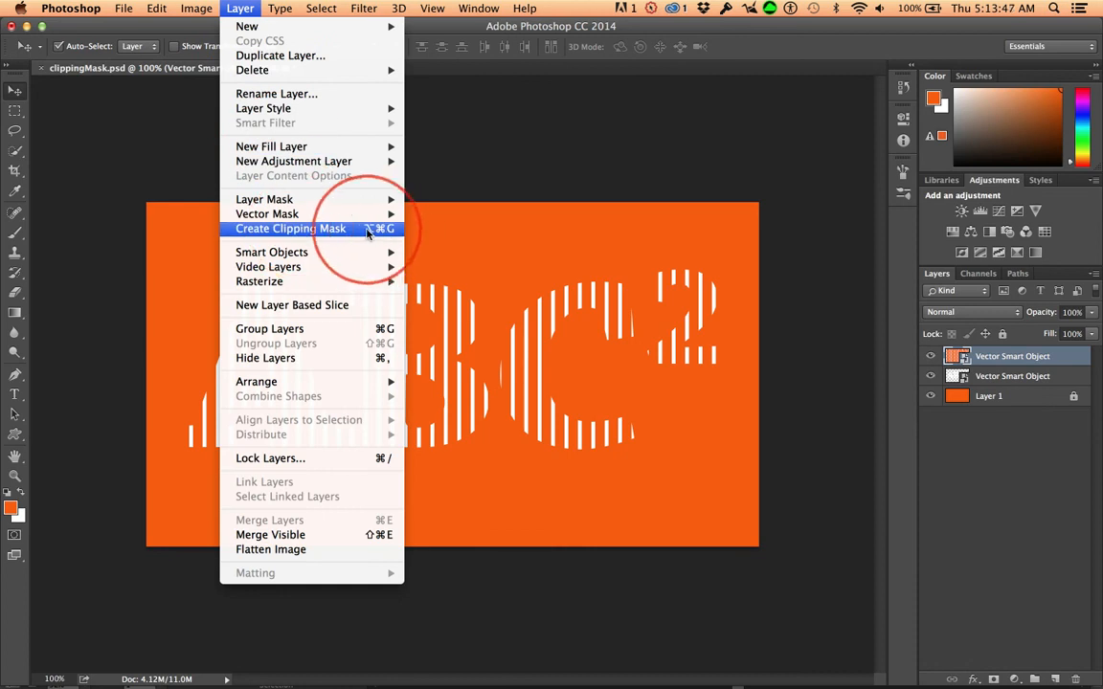
{"action": "left_click", "coordinate": [238, 9]}
{"action": "key", "text": "alt"}
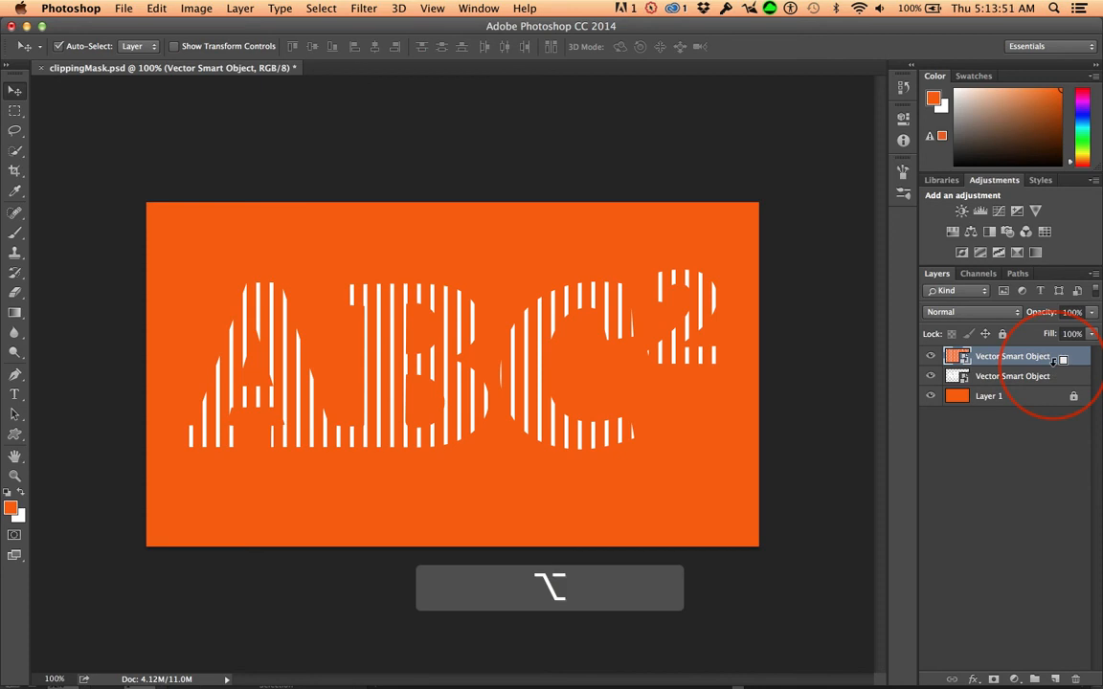
{"action": "left_click", "coordinate": [1053, 364], "text": "alt"}
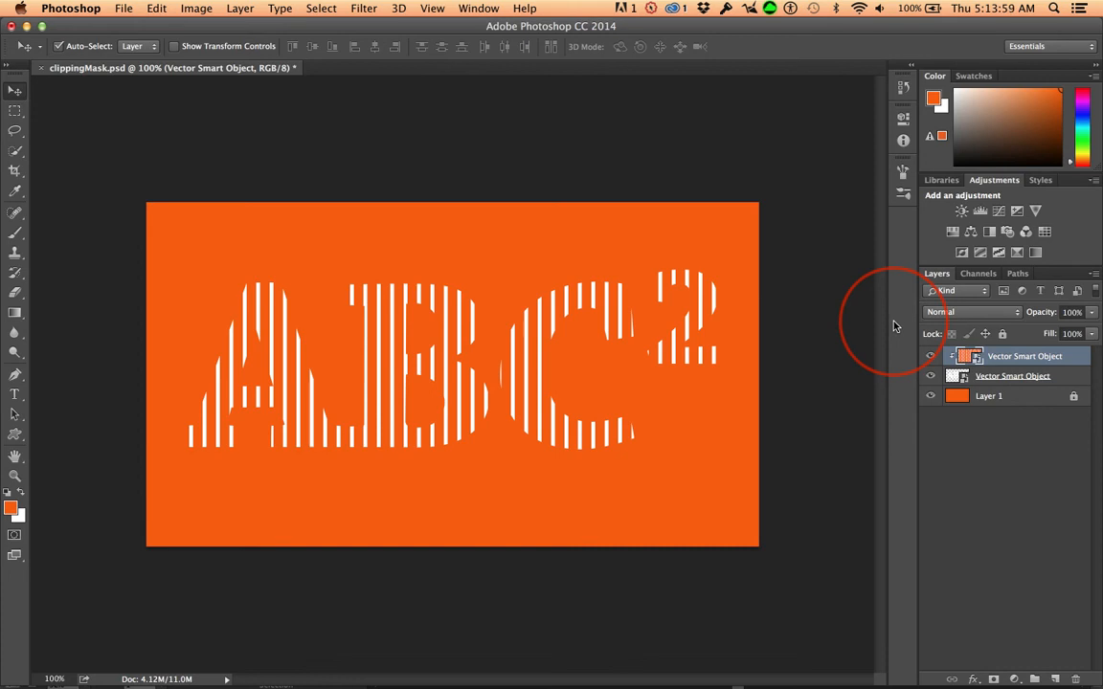
{"action": "left_click", "coordinate": [930, 395]}
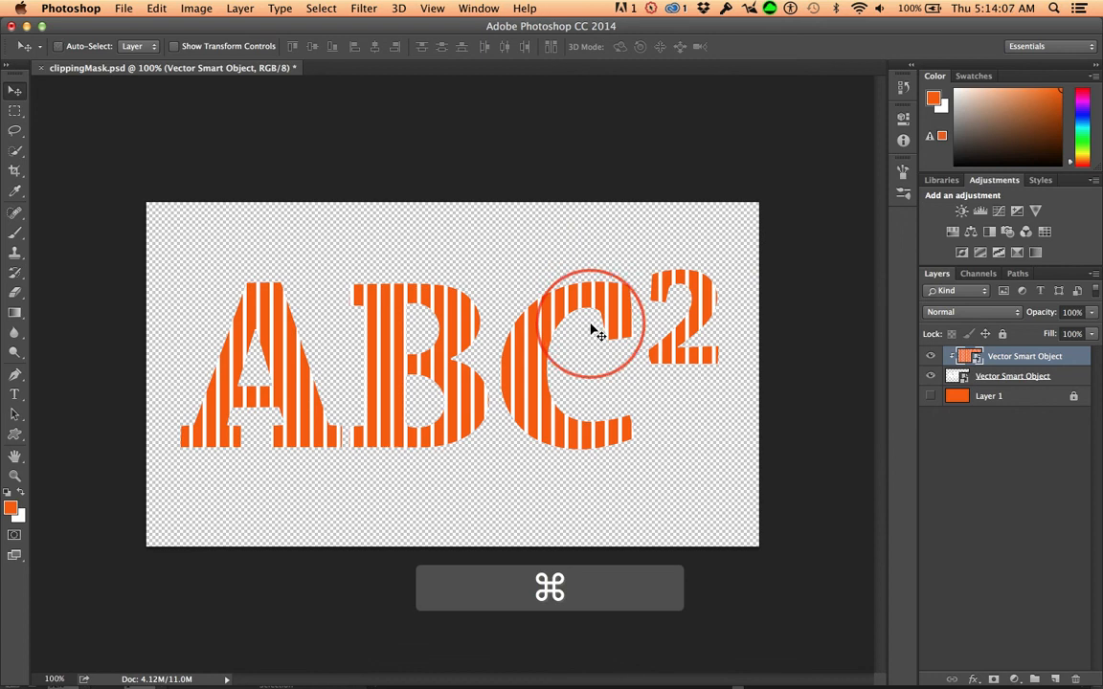
Release the stripes' clipping mask briefly, restore it, and show the orange background Layer 1 again
{"action": "key", "text": "super+z"}
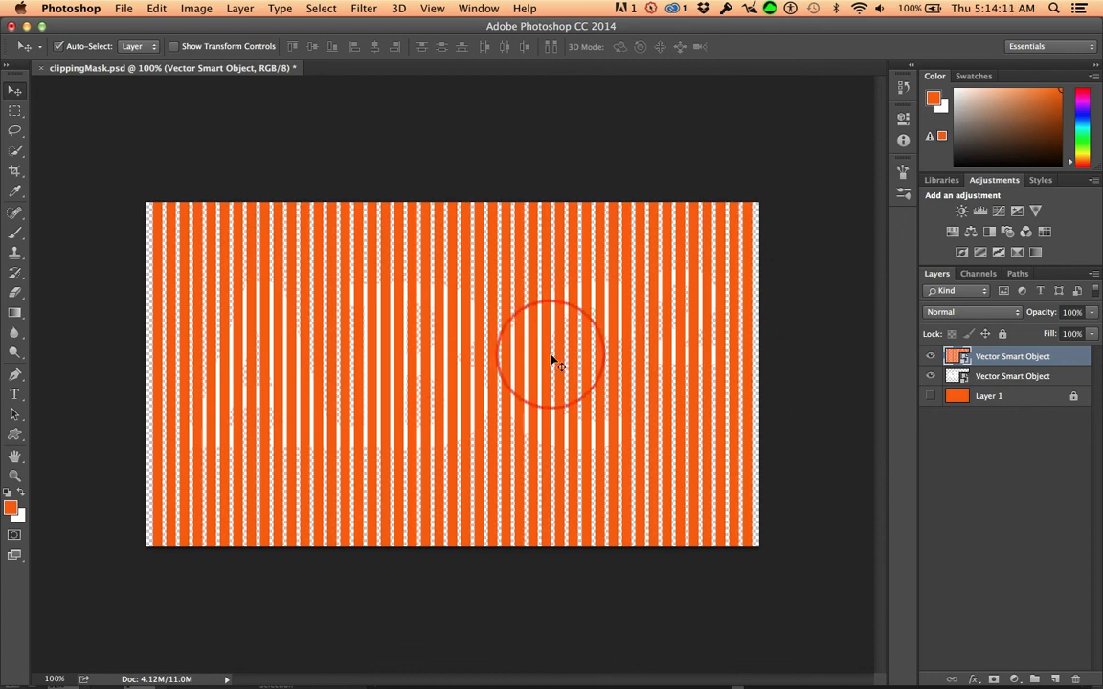
{"action": "key", "text": "super+z"}
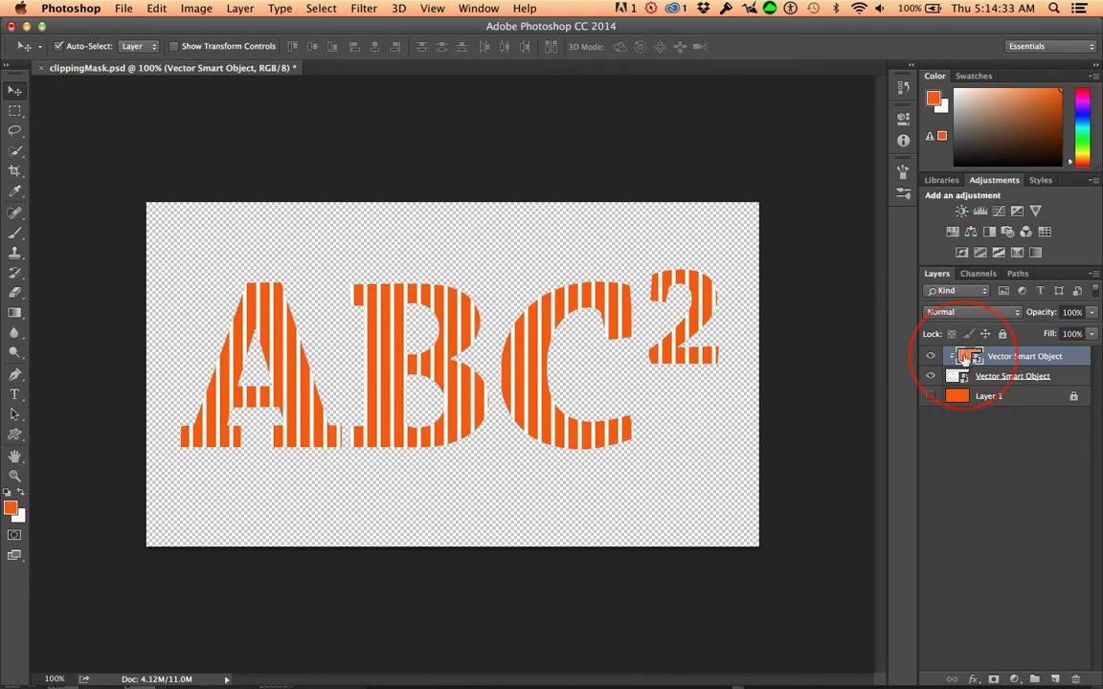
{"action": "left_click", "coordinate": [930, 399]}
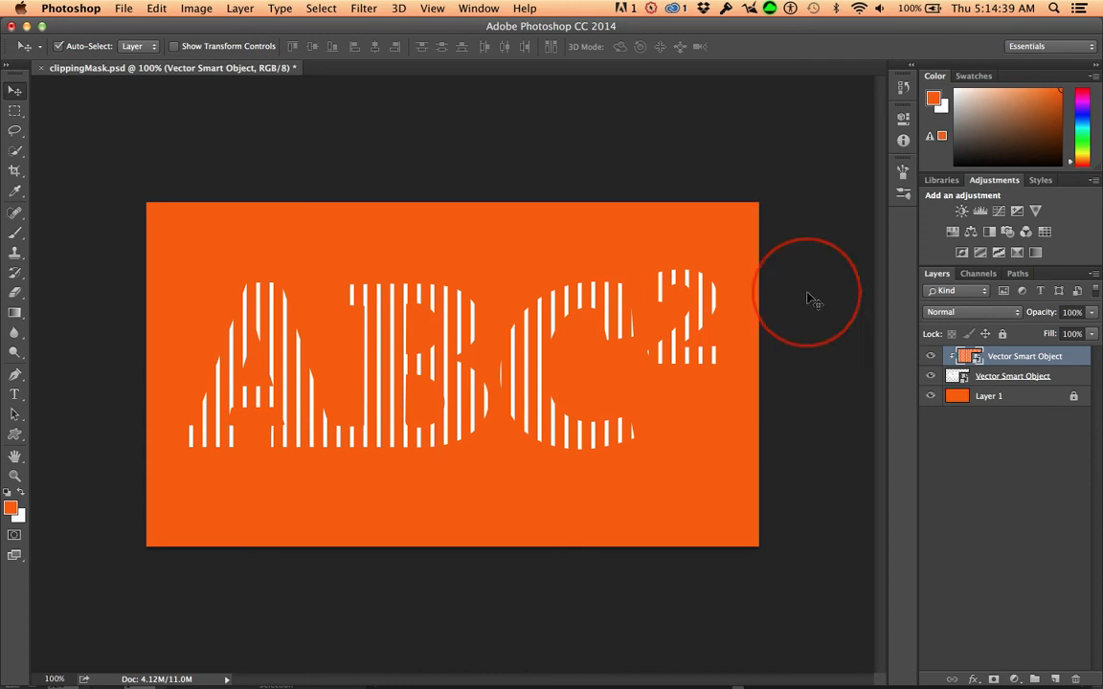
Rotate the clipped stripes about 38.6° and scale them from their centre to about 80% width and 148% height
{"action": "key", "text": "super+t"}
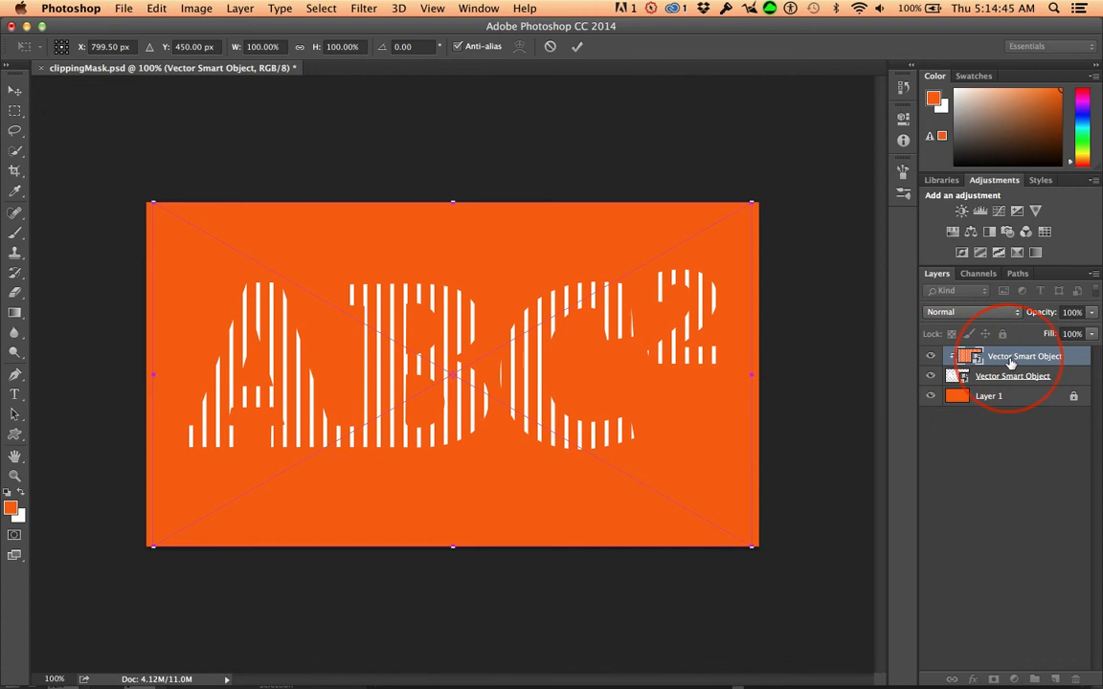
{"action": "left_click_drag", "start_coordinate": [766, 194], "coordinate": [788, 423]}
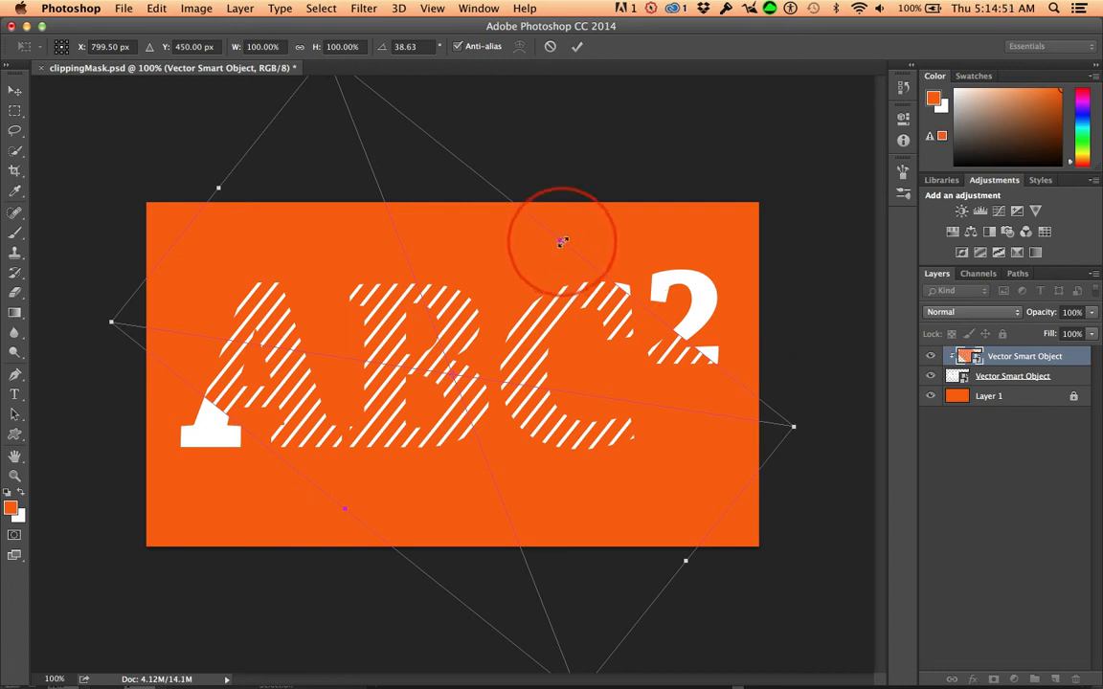
{"action": "left_click_drag", "start_coordinate": [564, 240], "coordinate": [631, 188]}
{"action": "key", "text": "alt"}
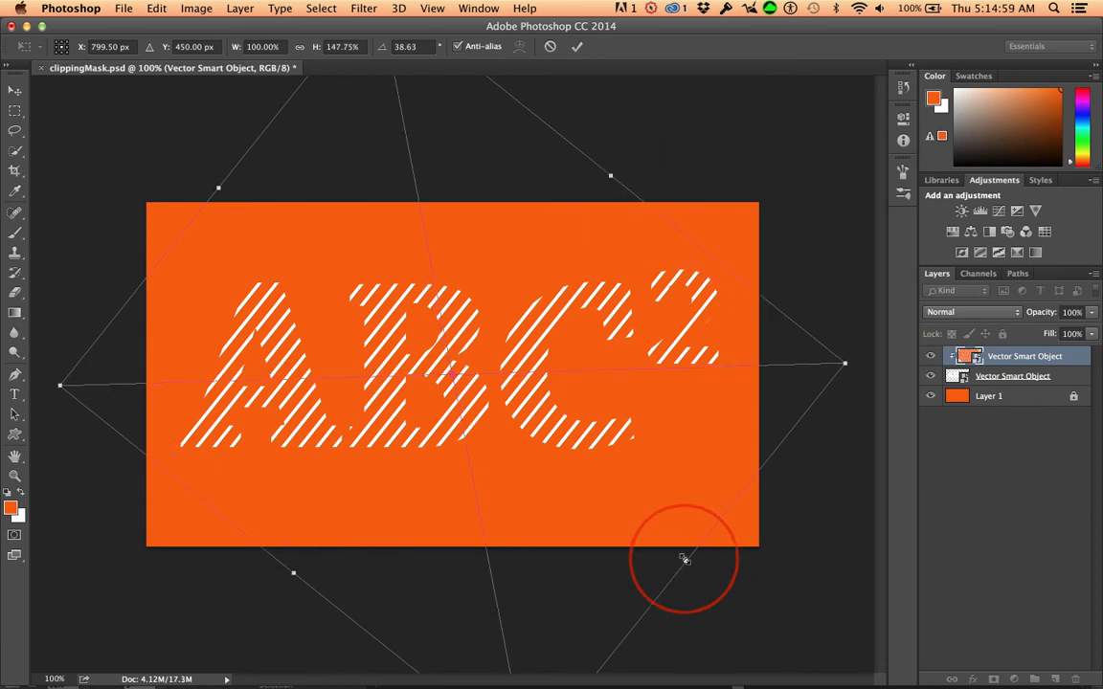
{"action": "left_click_drag", "start_coordinate": [689, 561], "coordinate": [637, 524]}
{"action": "key", "text": "alt"}
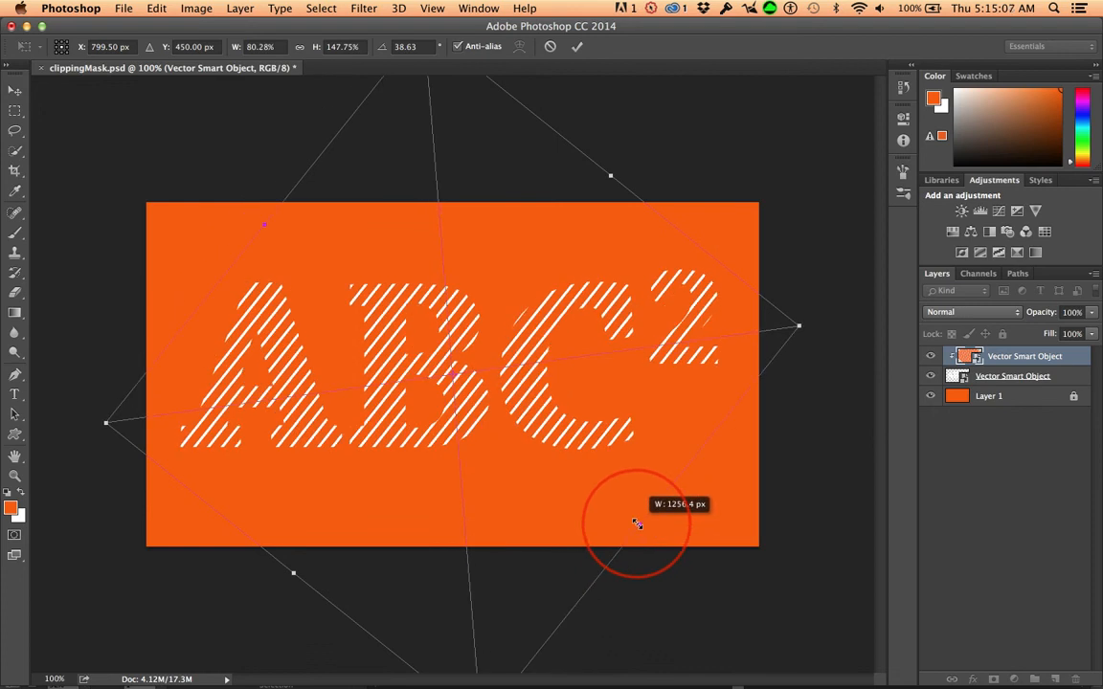
{"action": "left_click_drag", "start_coordinate": [636, 524], "coordinate": [636, 524]}
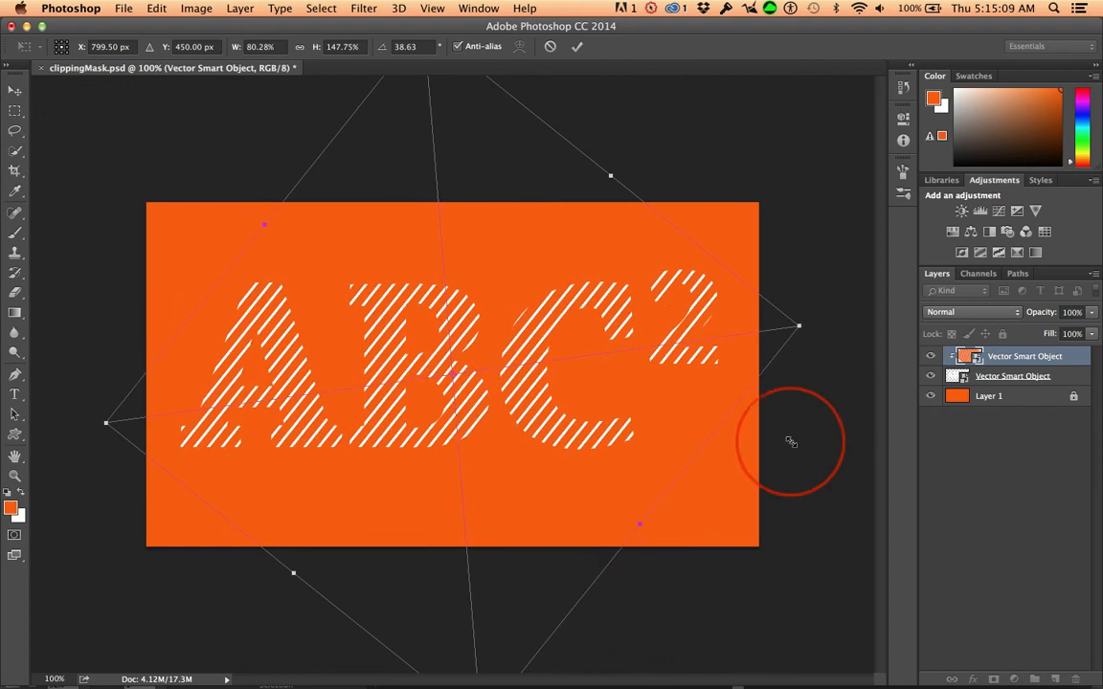
Rotate the stripes to about 50.2°, stretch their height to about 158%, and shift them slightly down and right within the lettering
{"action": "left_click_drag", "start_coordinate": [820, 322], "coordinate": [829, 399]}
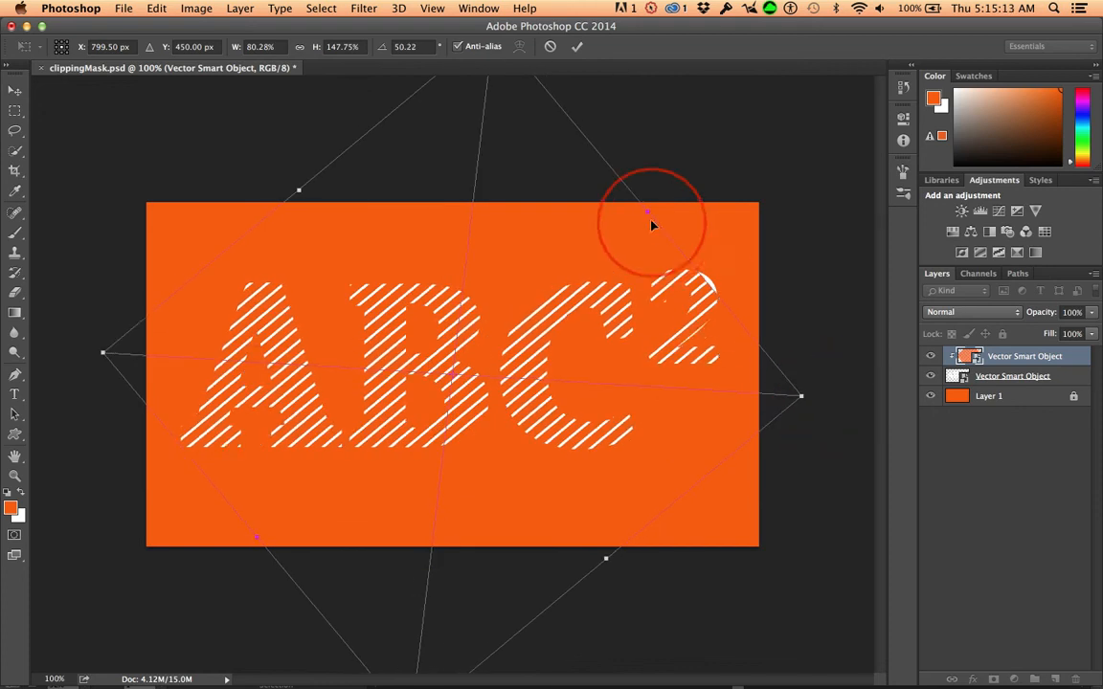
{"action": "key", "text": "alt"}
{"action": "mouse_move", "coordinate": [647, 211]}
{"action": "left_mouse_down"}
{"action": "mouse_move", "coordinate": [660, 194]}
{"action": "mouse_move", "coordinate": [661, 205]}
{"action": "left_mouse_up"}
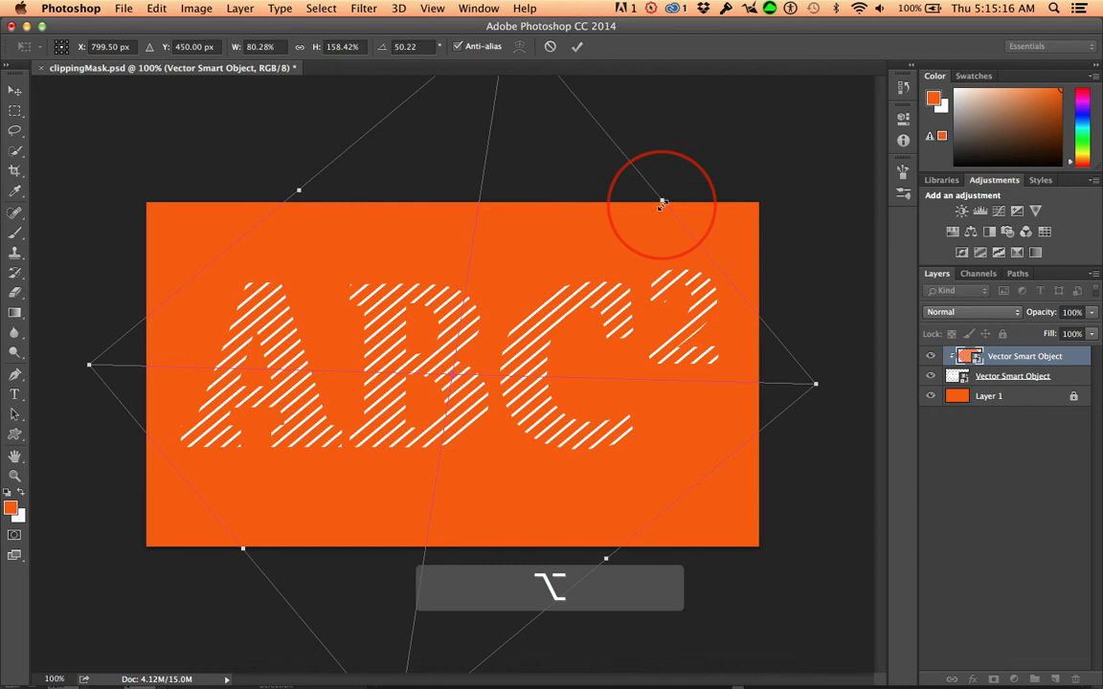
{"action": "double_click", "coordinate": [458, 340]}
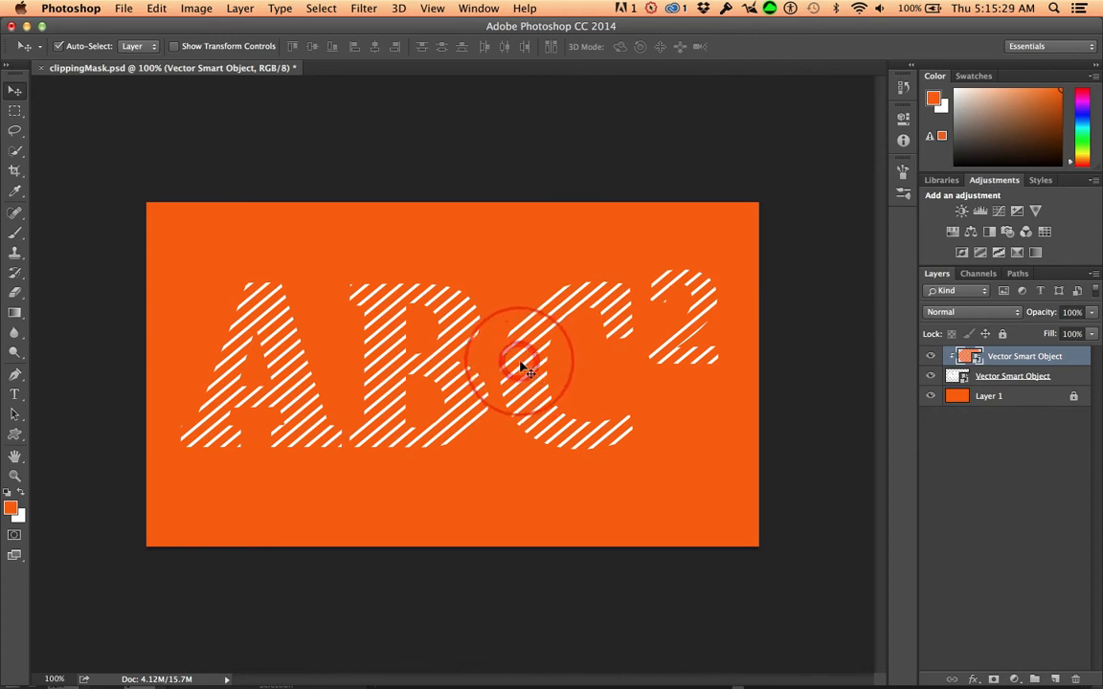
{"action": "left_click_drag", "start_coordinate": [511, 355], "coordinate": [535, 376]}
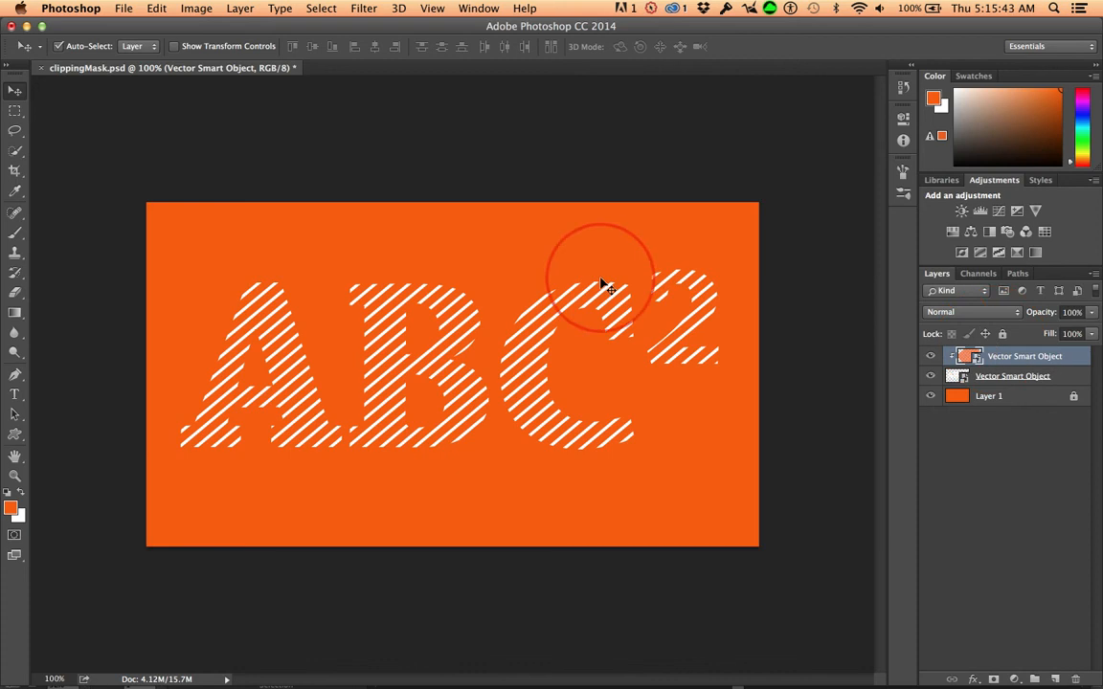
Add a Threshold adjustment layer above the stripes and set its threshold level to 143
{"action": "left_click", "coordinate": [998, 253]}
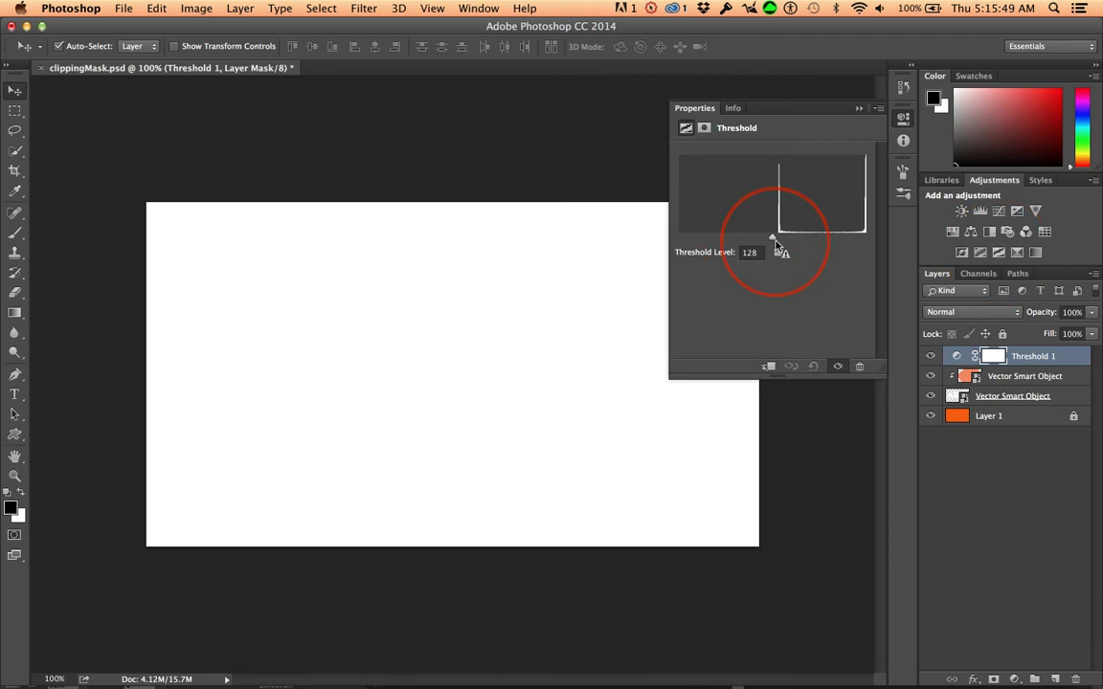
{"action": "left_click_drag", "start_coordinate": [773, 241], "coordinate": [782, 244]}
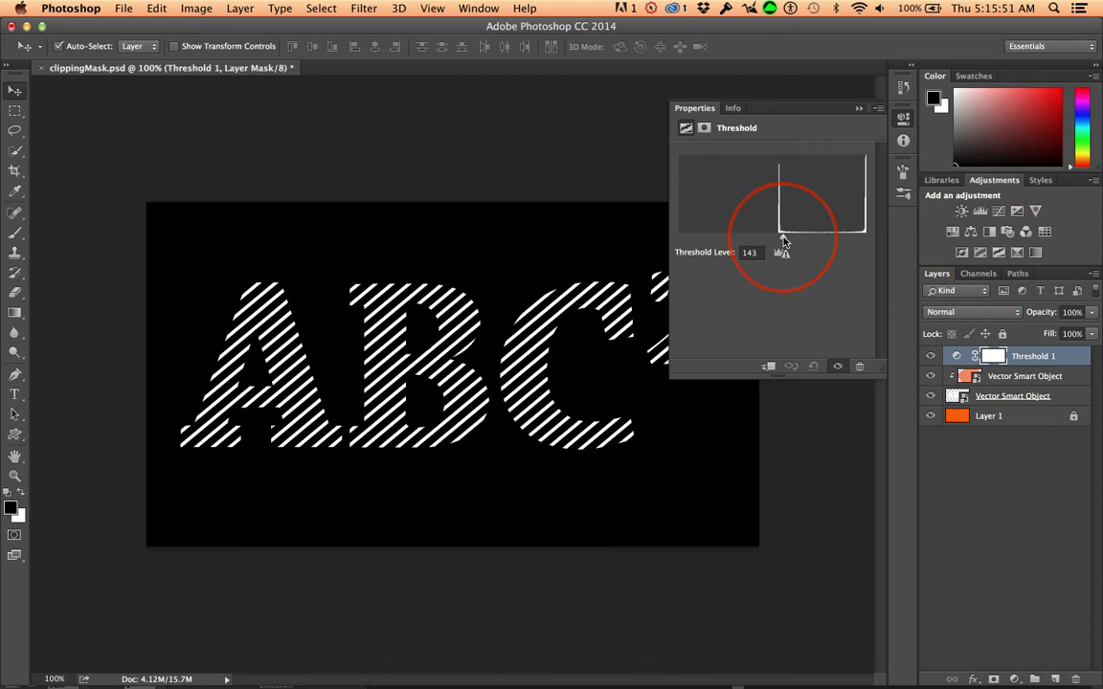
{"action": "left_click", "coordinate": [859, 108]}
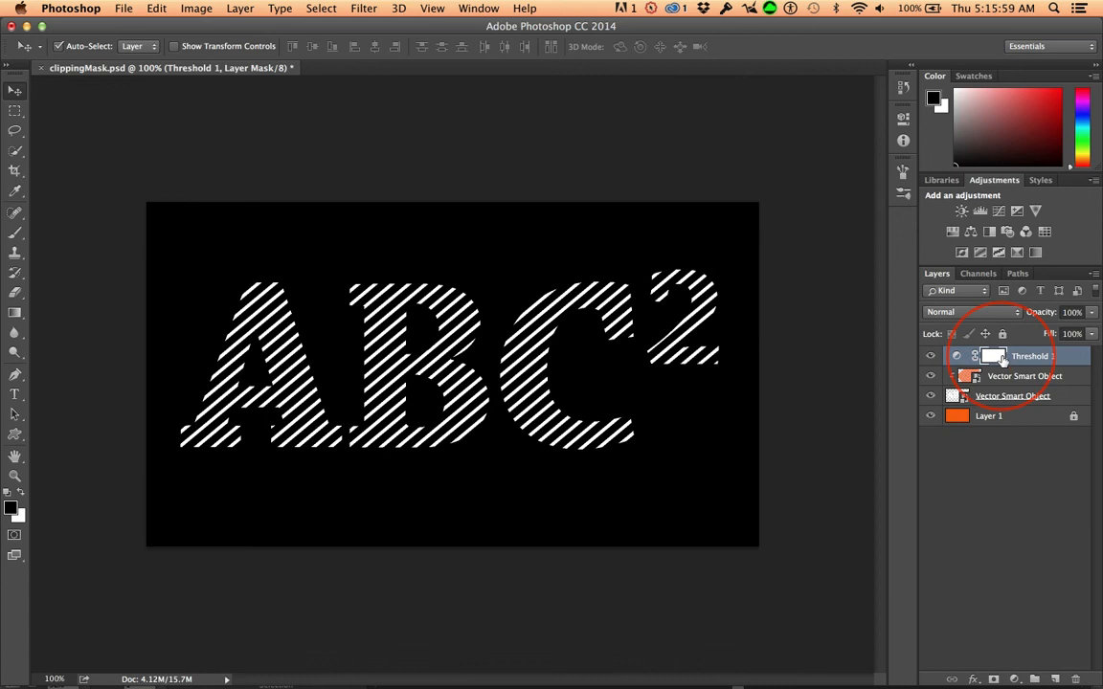
Try inverting the Threshold 1 layer, first through its mask and once more with the adjustment itself selected
{"action": "key", "text": "super+i"}
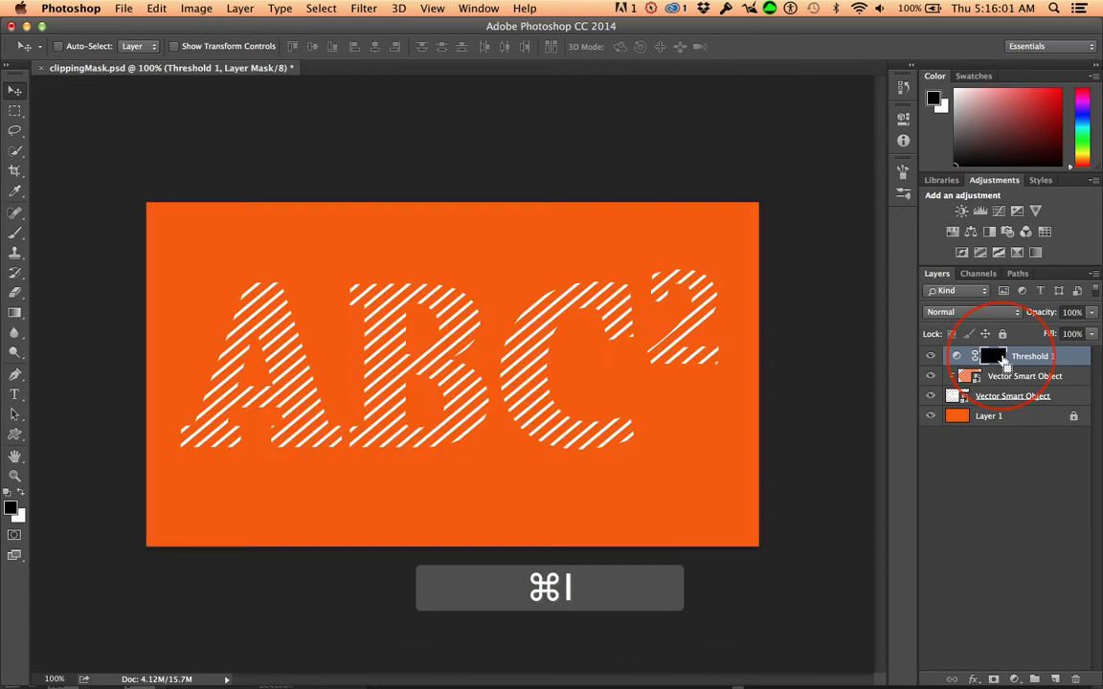
{"action": "key", "text": "super+i"}
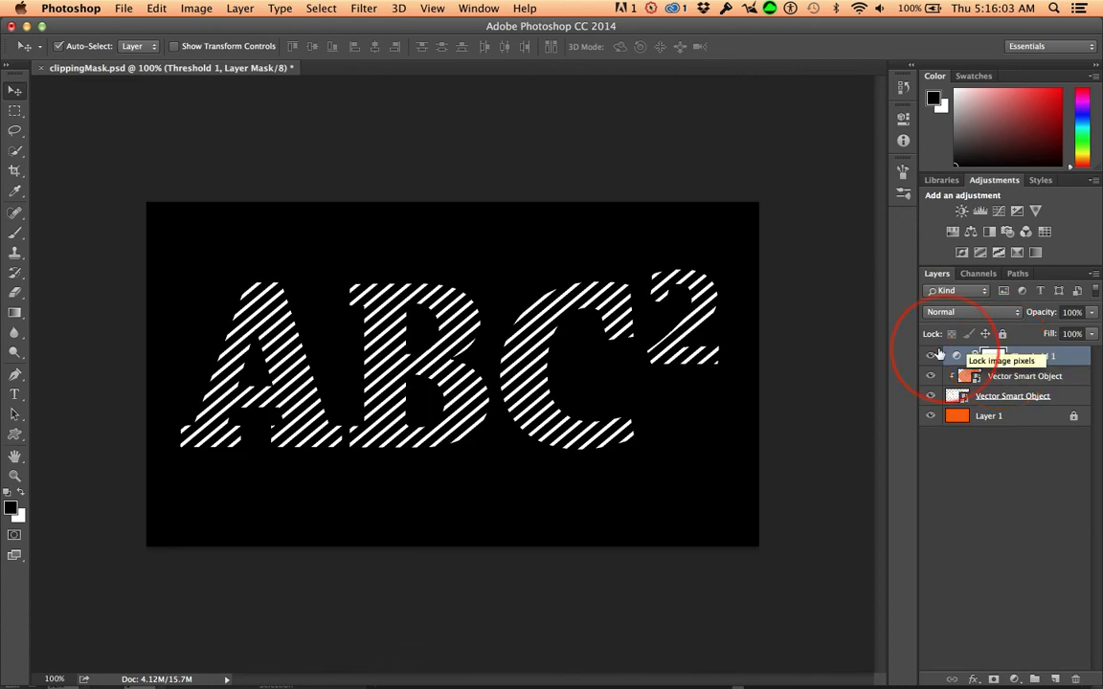
{"action": "left_click", "coordinate": [968, 357]}
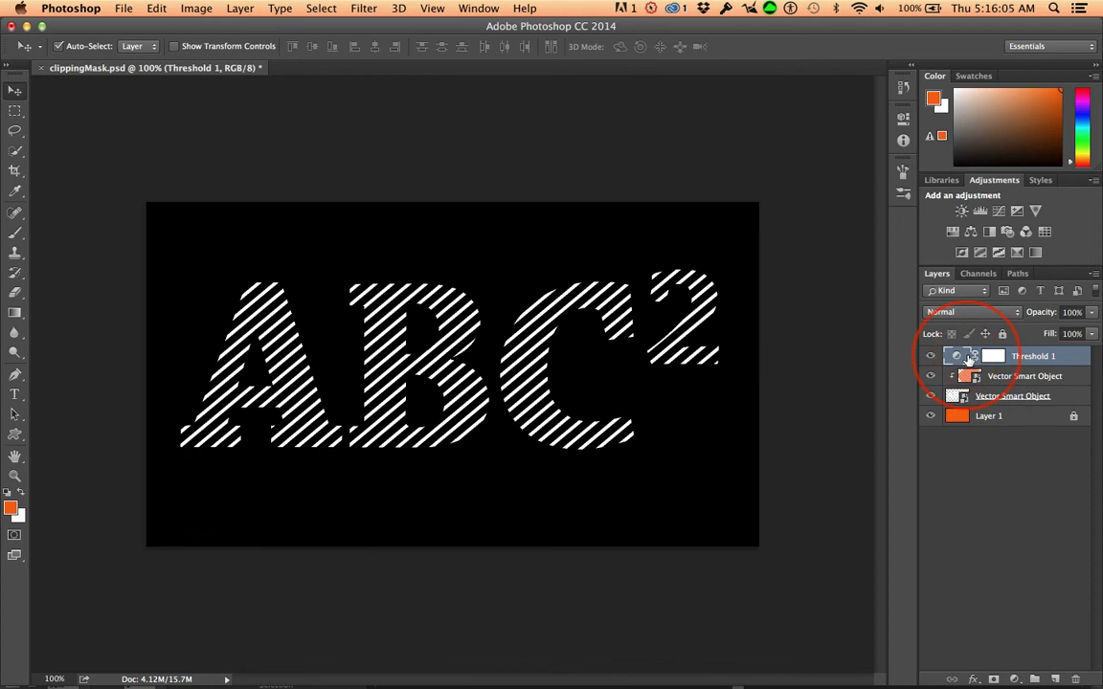
{"action": "key", "text": "super+i"}
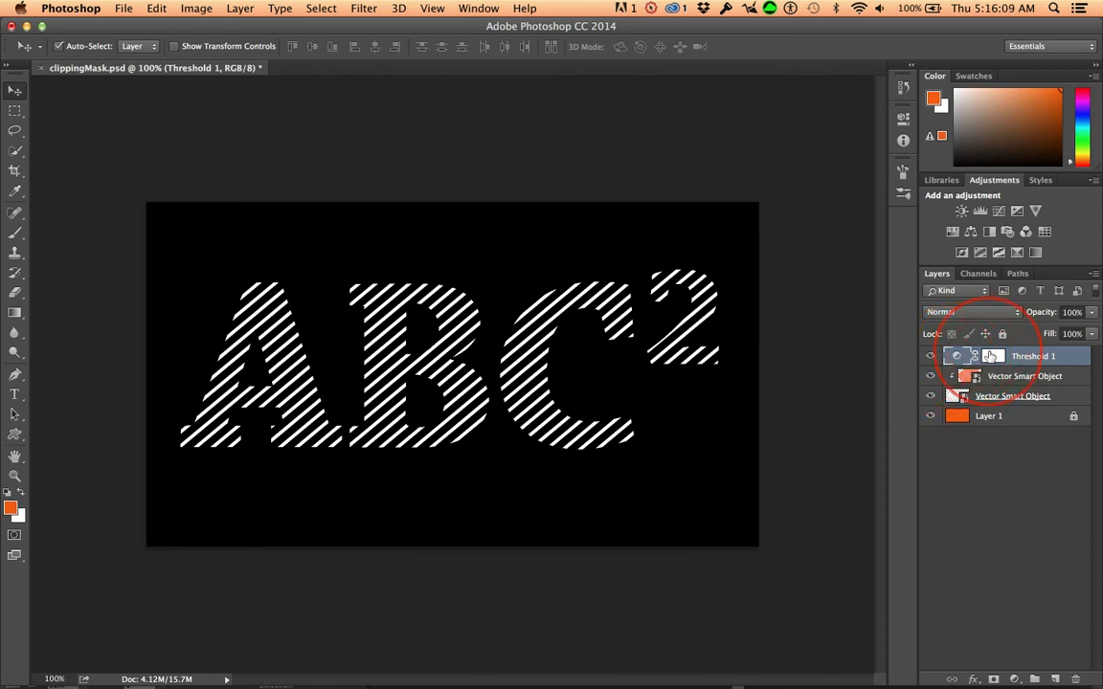
Stamp all visible layers into a new layer above Threshold 1 and preview its colours inverted
{"action": "key", "text": "alt+shift+super+e"}
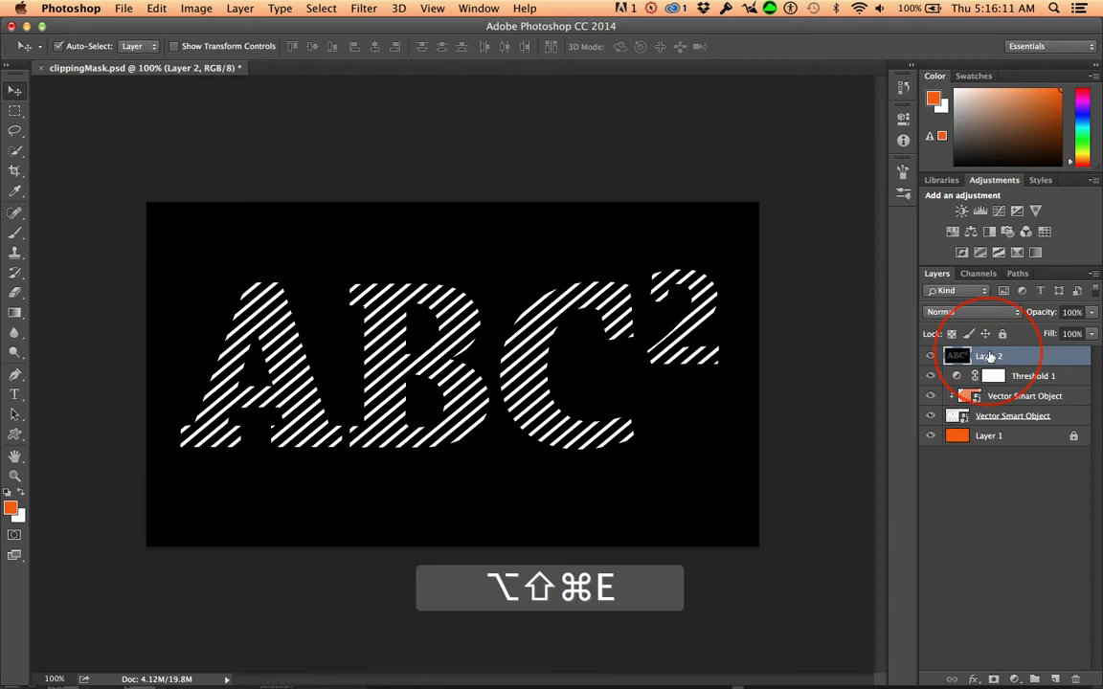
{"action": "key", "text": "super+i"}
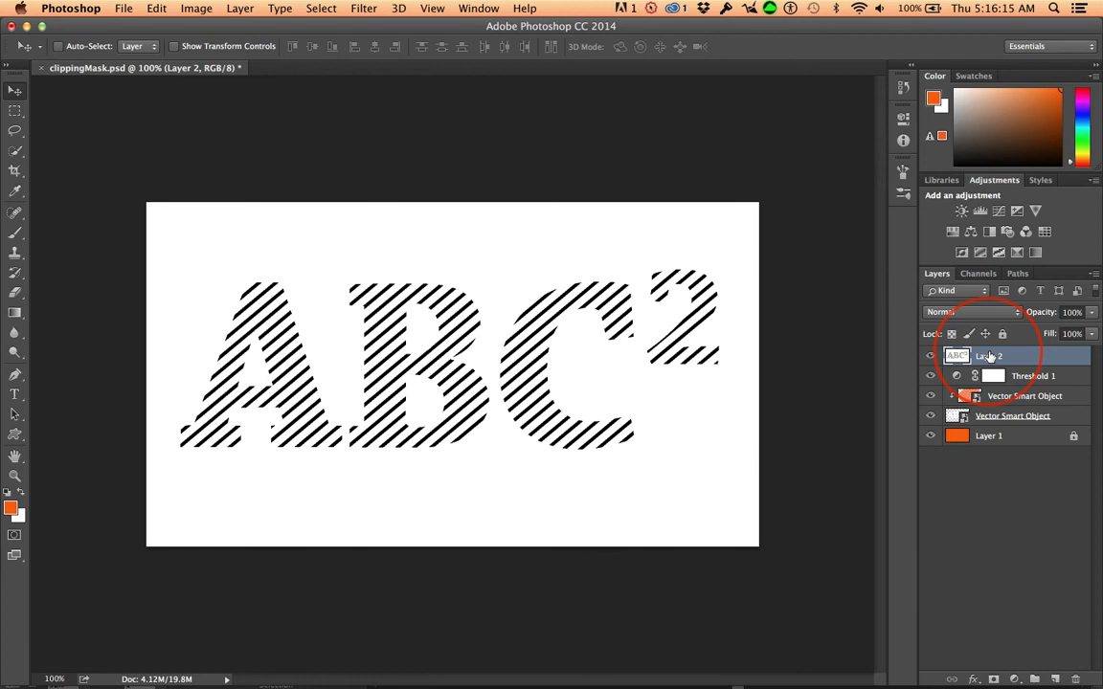
{"action": "key", "text": "super+i"}
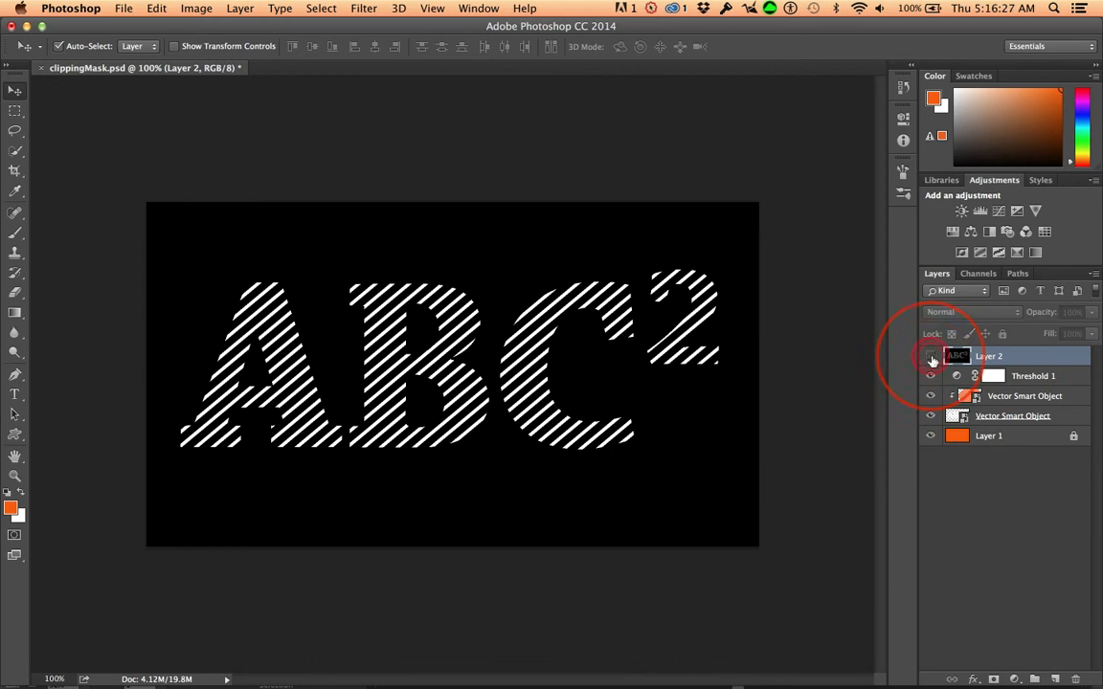
Hide the stamped Layer 2 and the Threshold 1 adjustment layer
{"action": "left_click_drag", "start_coordinate": [931, 357], "coordinate": [909, 376]}
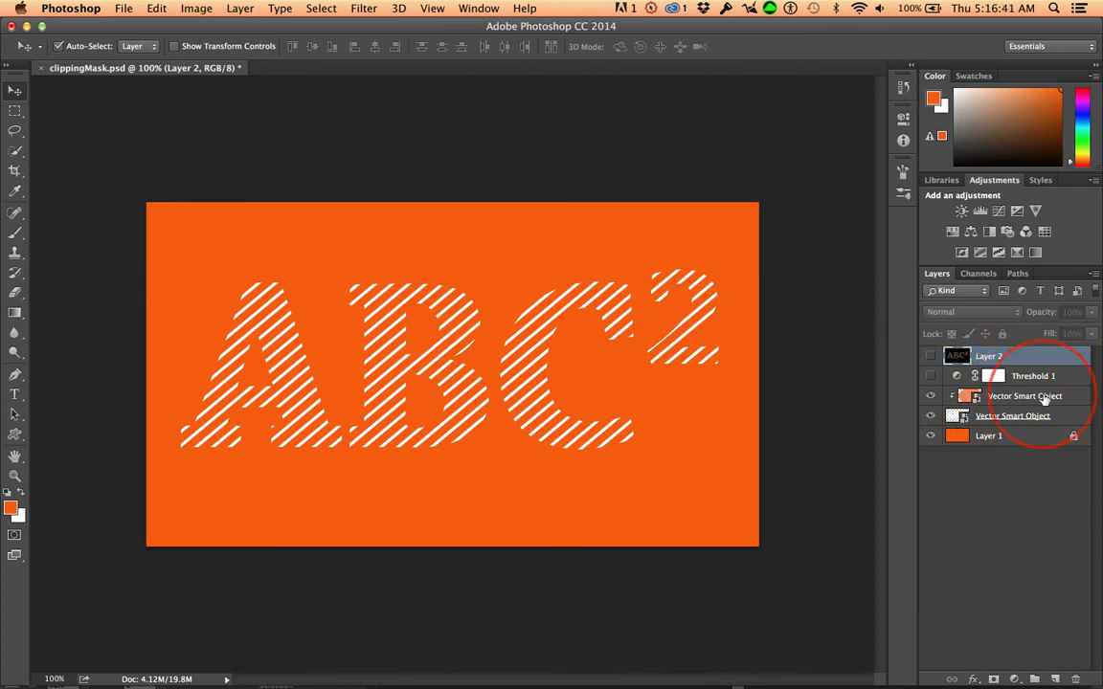
{"action": "key", "text": "super"}
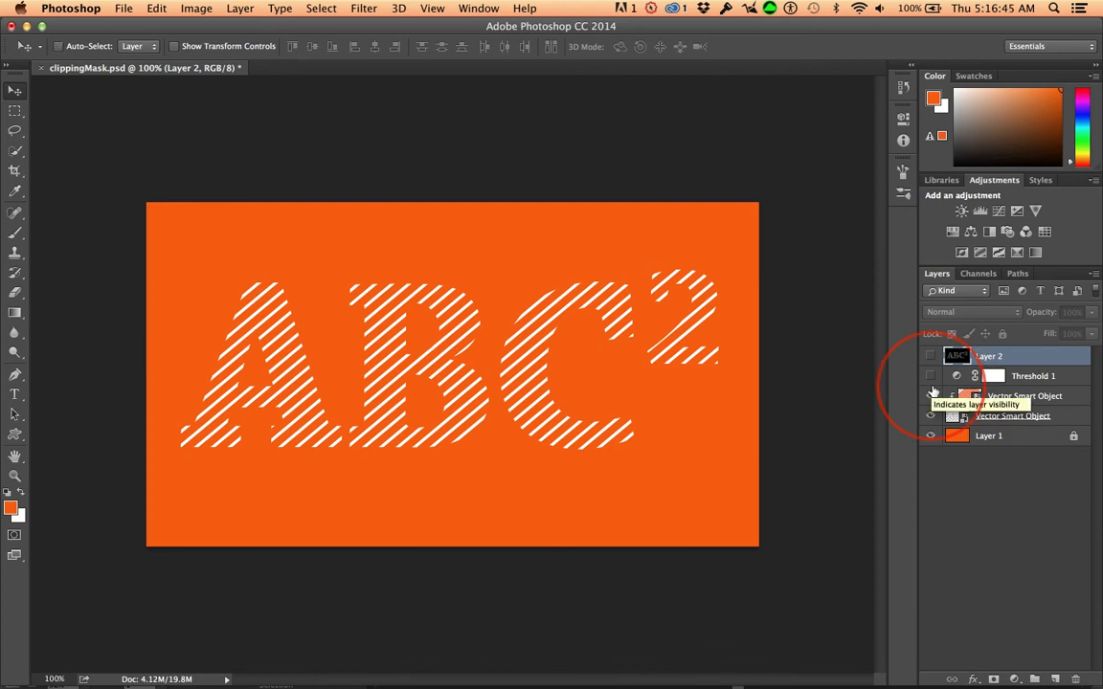
Switch to Illustrator, undo the orange fill on the vertical stripes, and return to Photoshop
{"action": "key", "text": "super+Tab"}
{"action": "key", "text": "super+z"}
{"action": "key", "text": "super+z"}
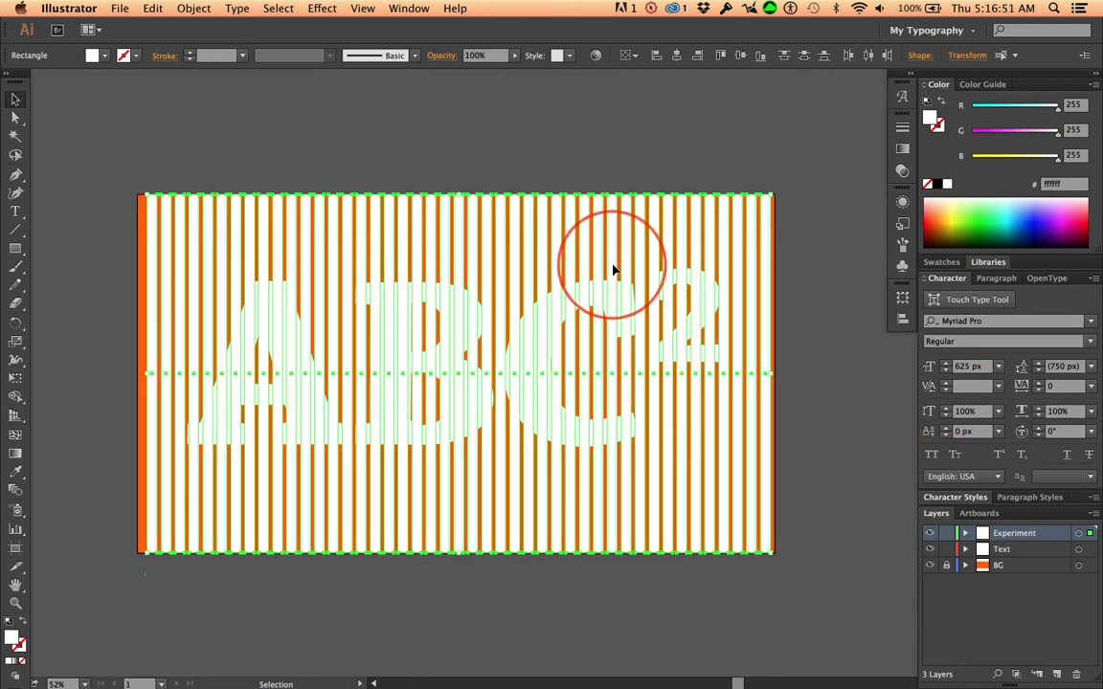
{"action": "key", "text": "super+Tab"}
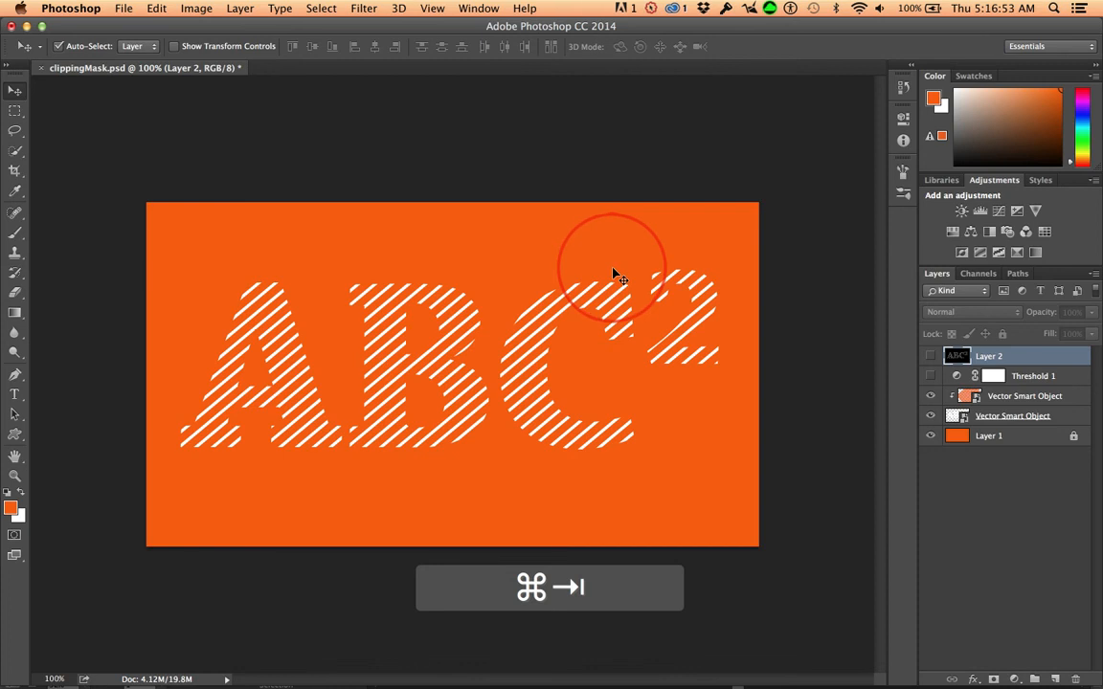